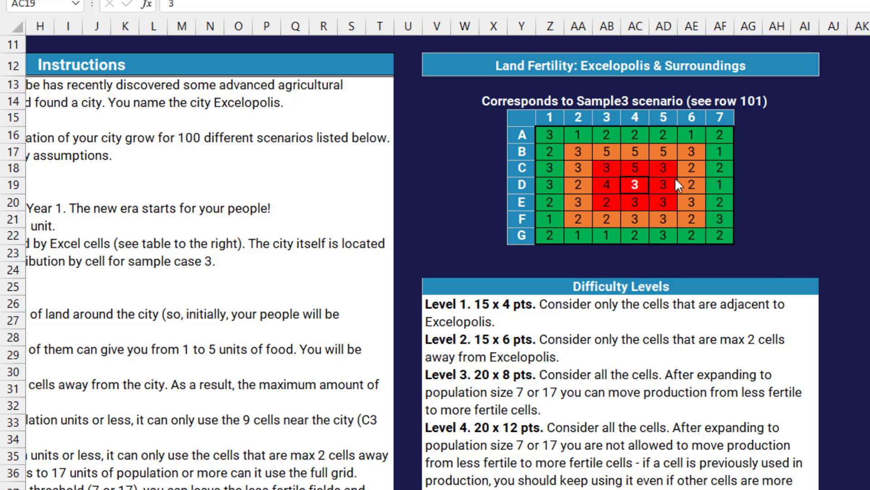
click(639, 167)
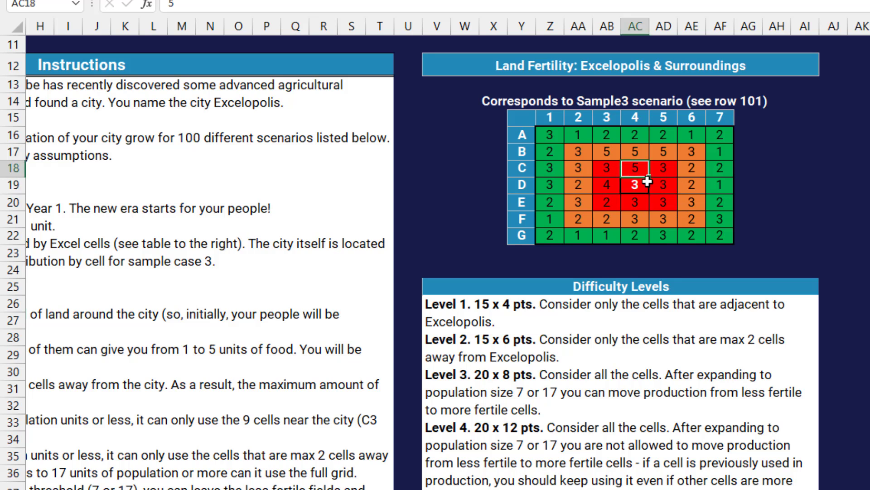
click(609, 202)
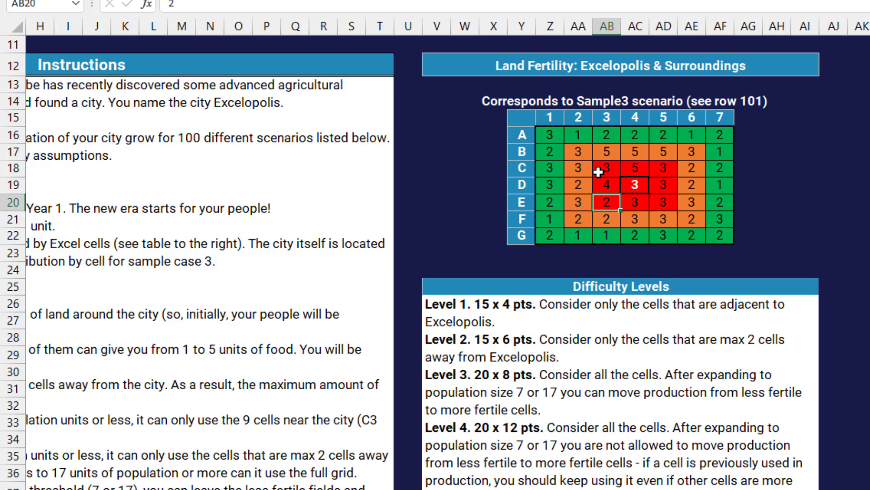
click(638, 173)
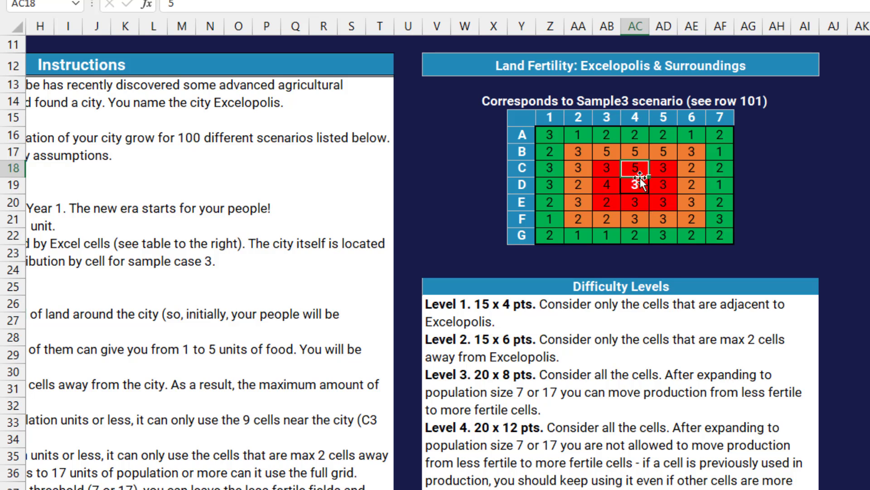
click(607, 184)
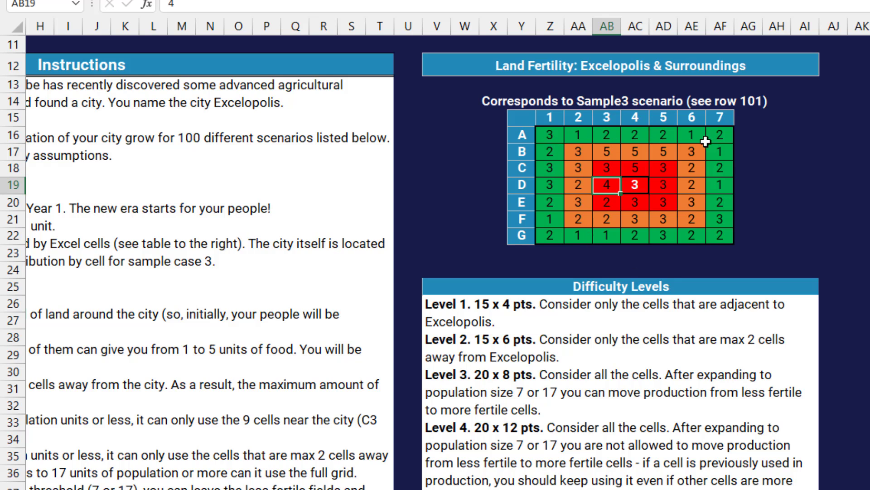
scroll(826, 445, down, 3)
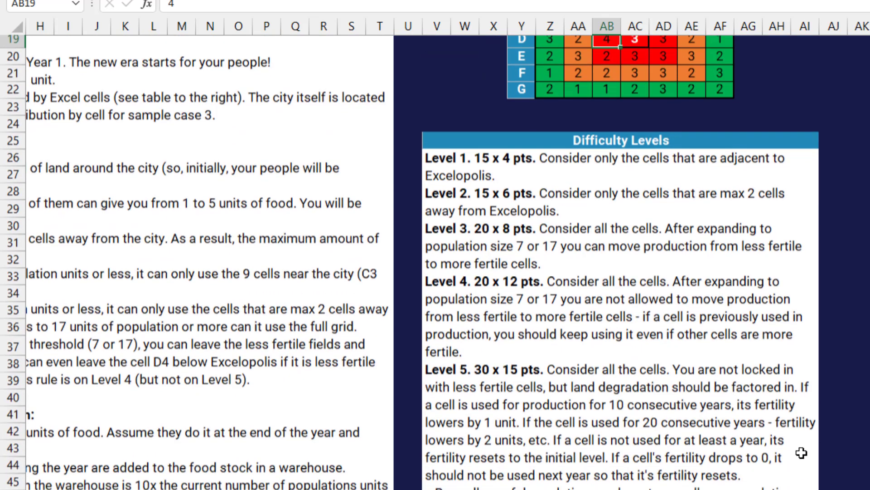
scroll(797, 452, down, 2)
scroll(781, 446, up, 2)
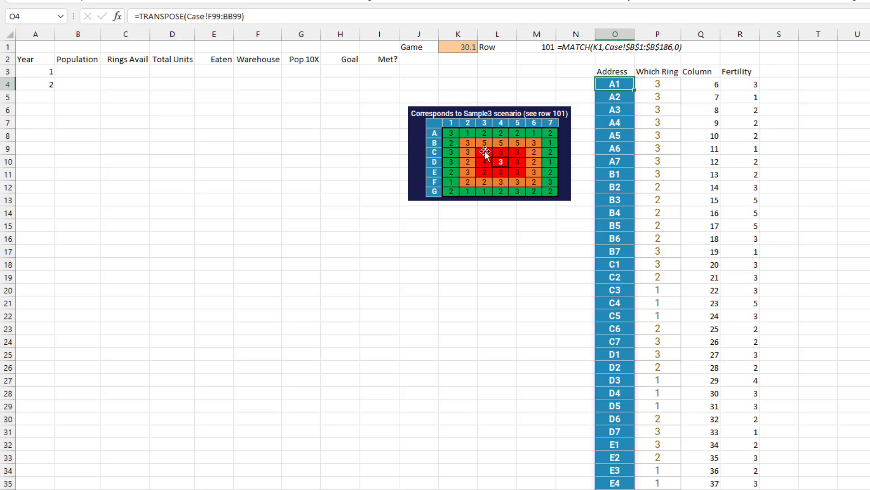
Step: Review the Which Ring values and Column SEQUENCE formula, and check the Case sheet's game table
click(657, 86)
key(Down)
key(Down)
key(Down)
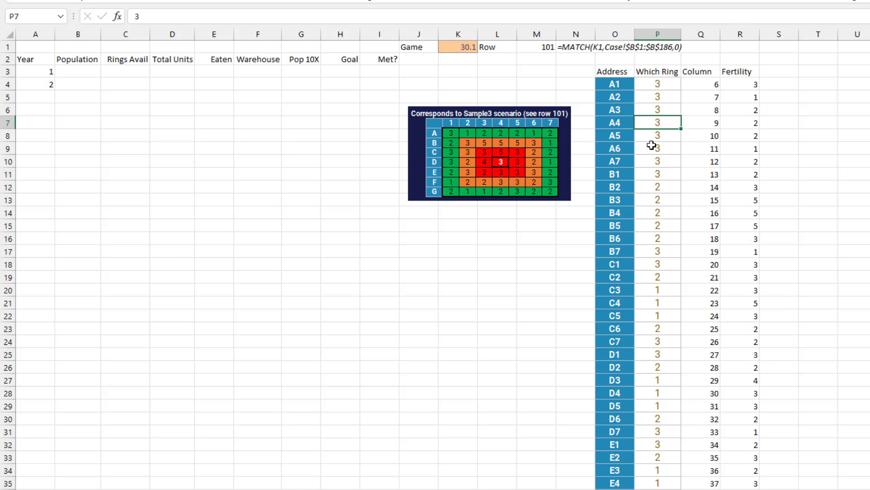
click(700, 84)
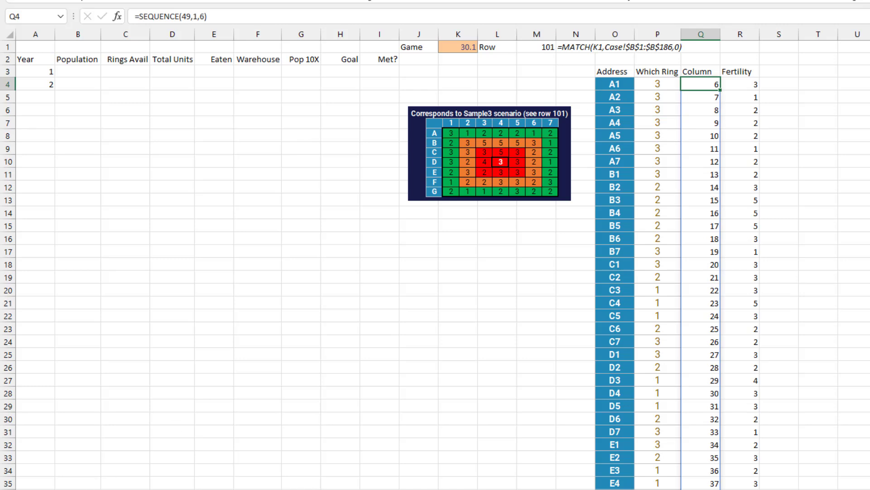
key(ctrl+Page_Down)
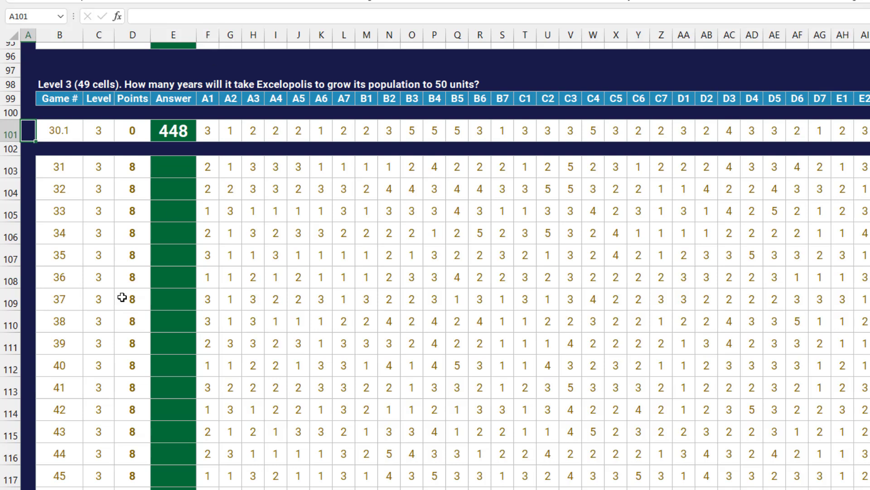
key(ctrl+Page_Up)
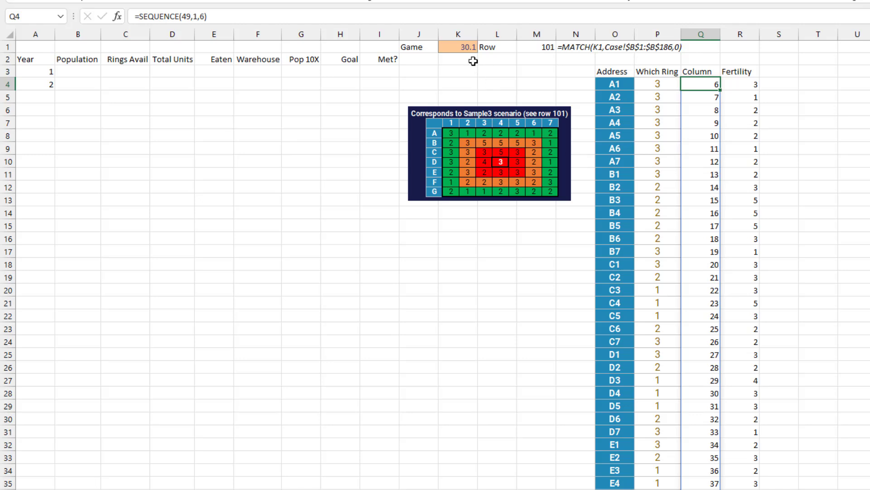
Step: Inspect game number 30.1 with its MATCH row lookup and INDEX fertility formula
click(457, 47)
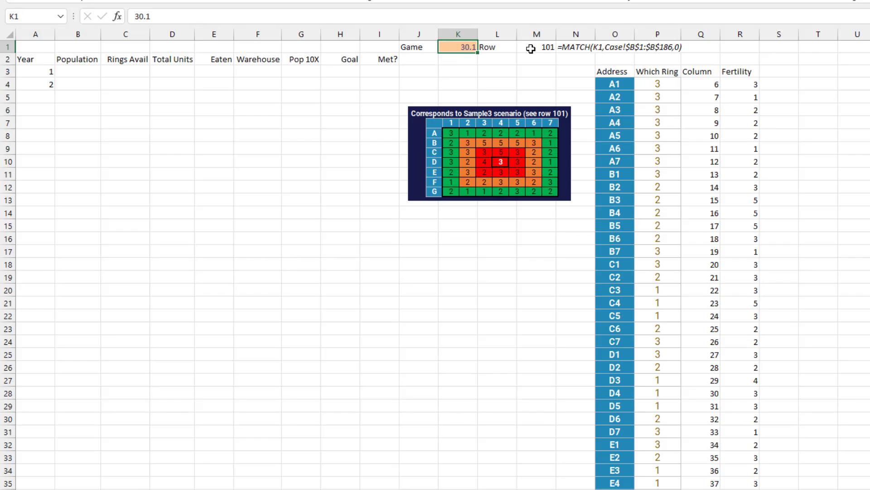
click(531, 48)
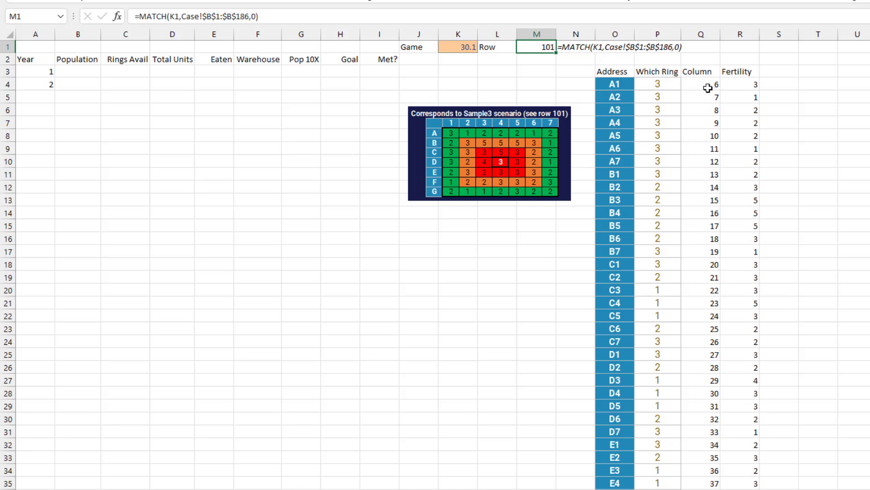
click(751, 85)
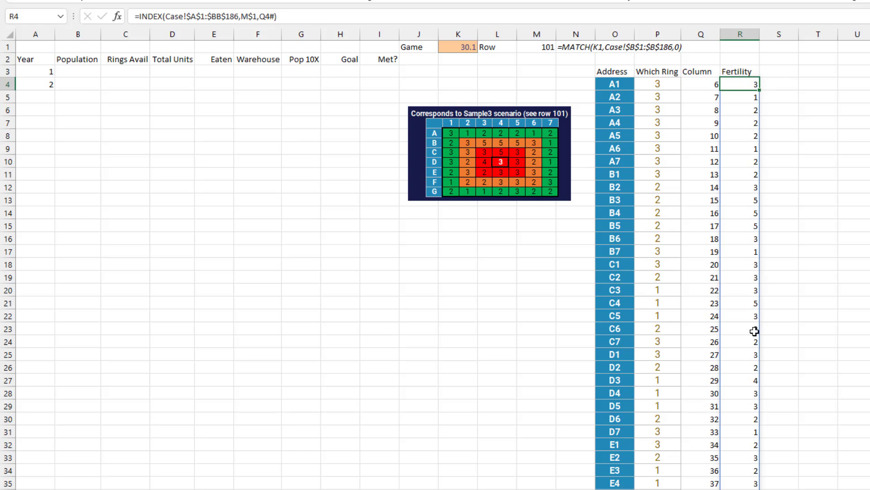
Step: Review year 1's Population value and its Rings Avail lookup formula
click(91, 71)
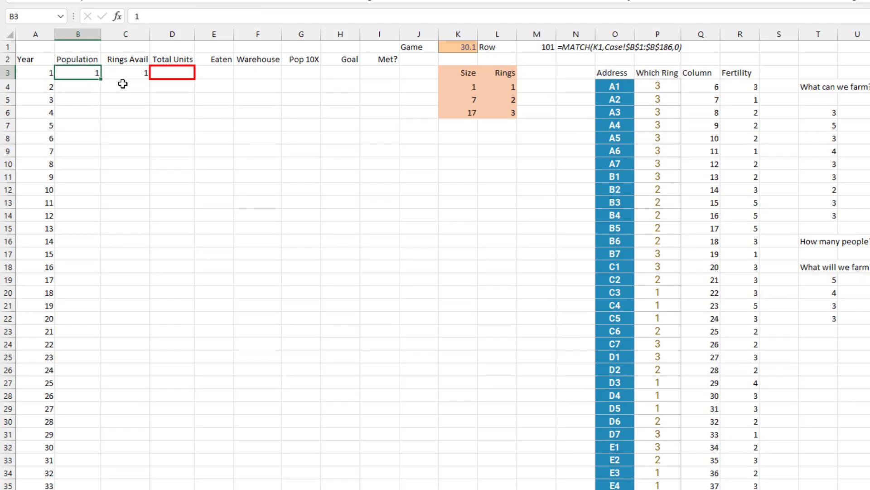
click(125, 71)
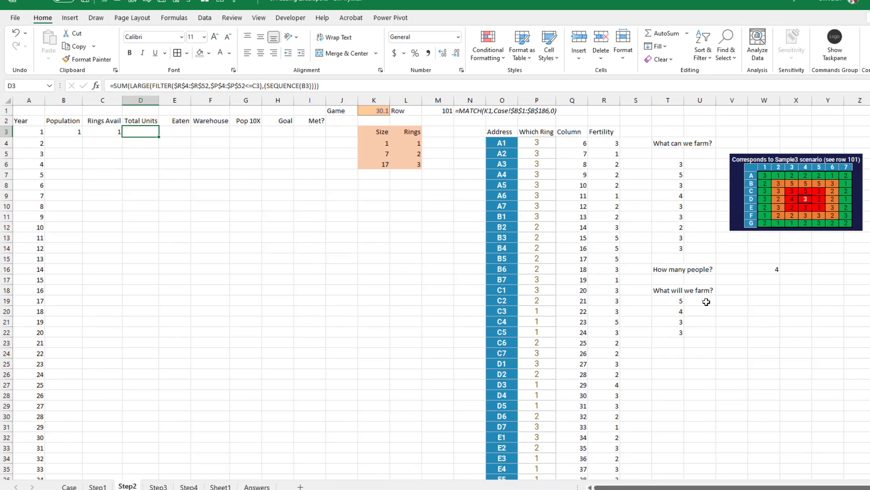
Step: Review the FILTER formula listing farmable fertilities, leaving it unchanged
click(670, 165)
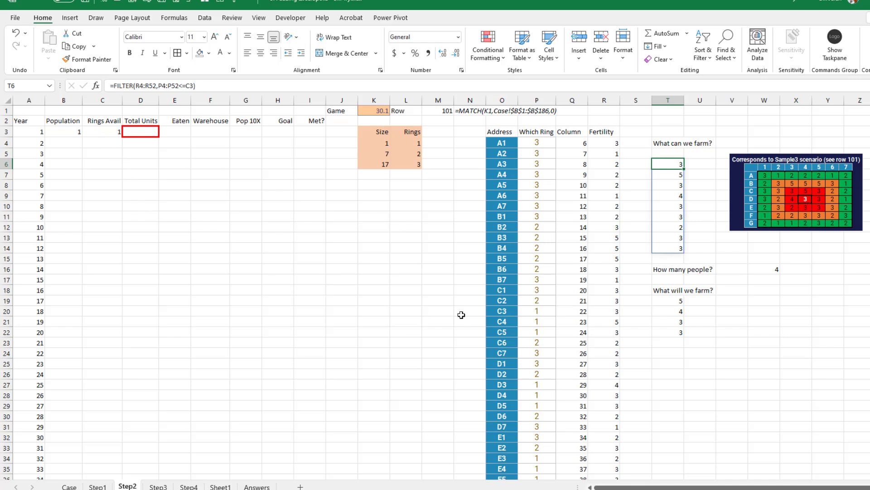
key(F2)
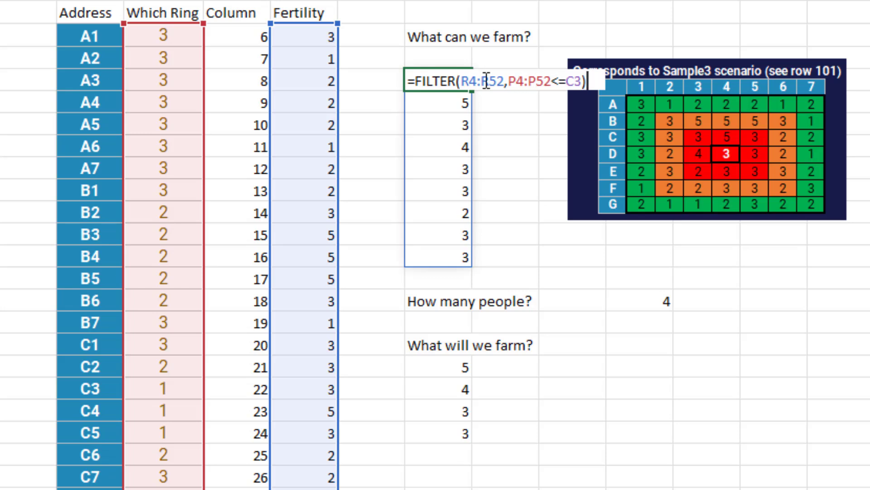
key(ctrl+Return)
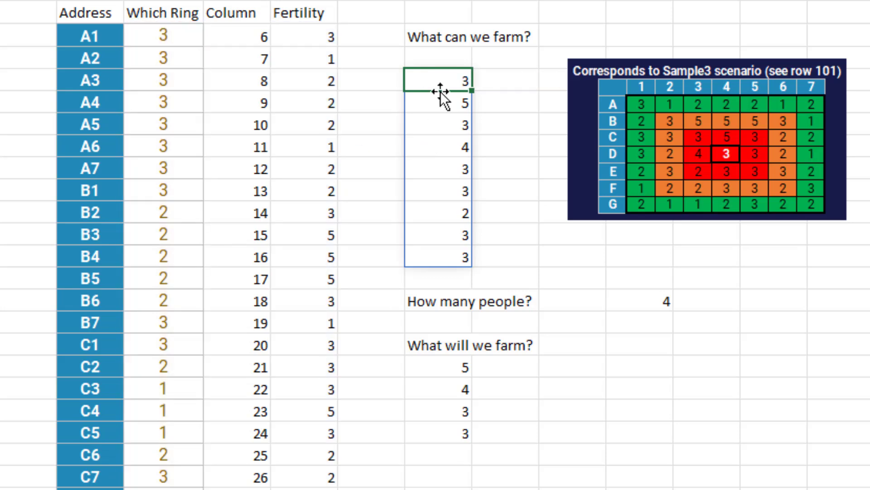
Step: Change How many people? from 4 to 5 so five plots are farmed
click(644, 300)
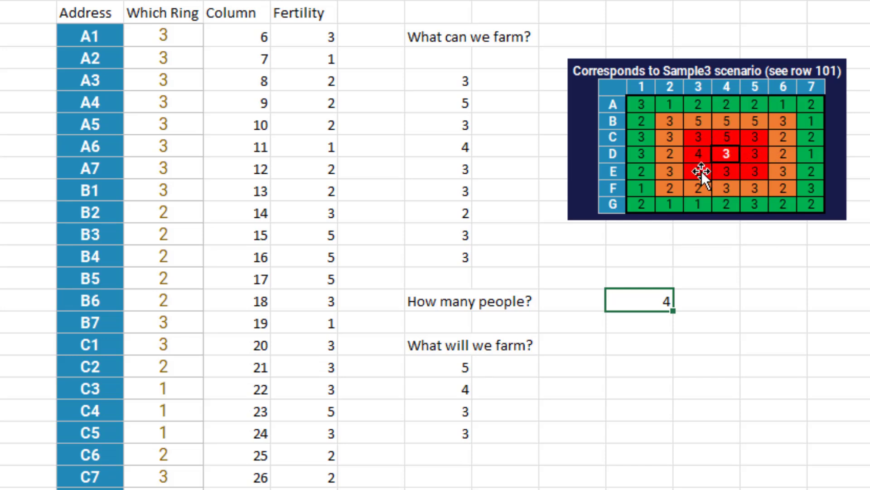
key(BackSpace)
text(5)
key(Return)
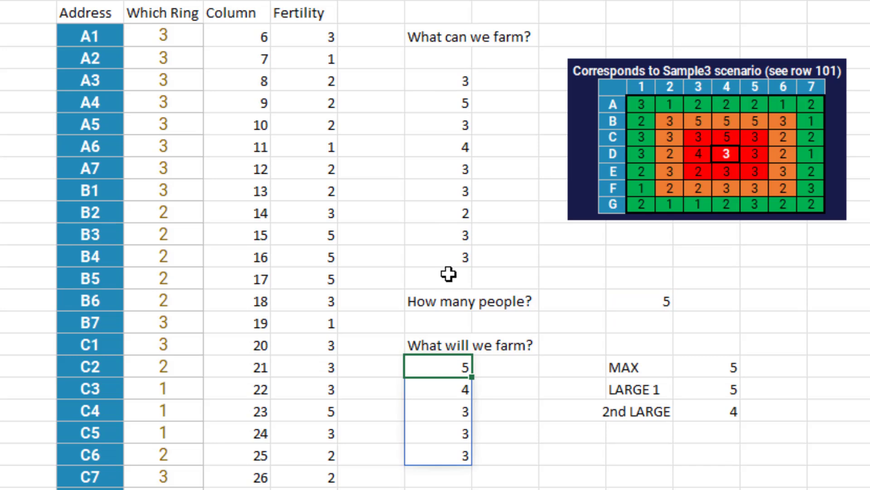
Step: Confirm the MAX and two LARGE comparison formulas beside the helper area
click(704, 368)
text(=MAX(T6#))
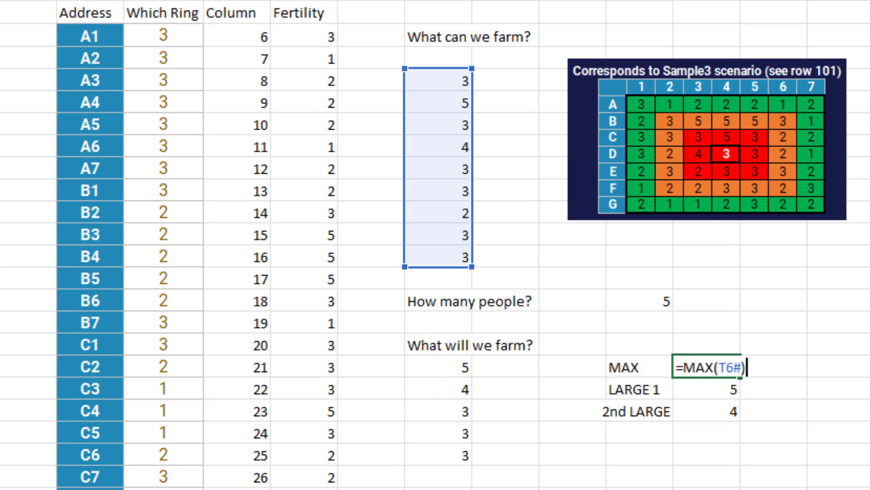
key(ctrl+Return)
key(Down)
text(=LARGE(T6#,1))
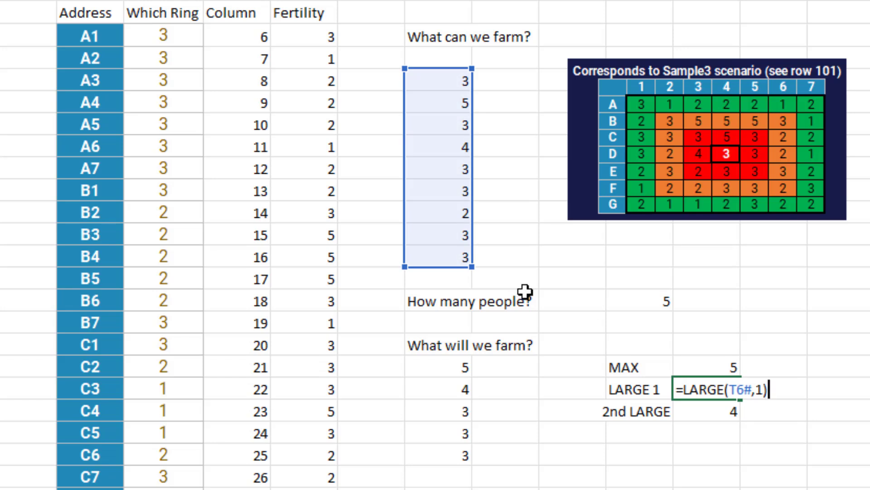
key(Return)
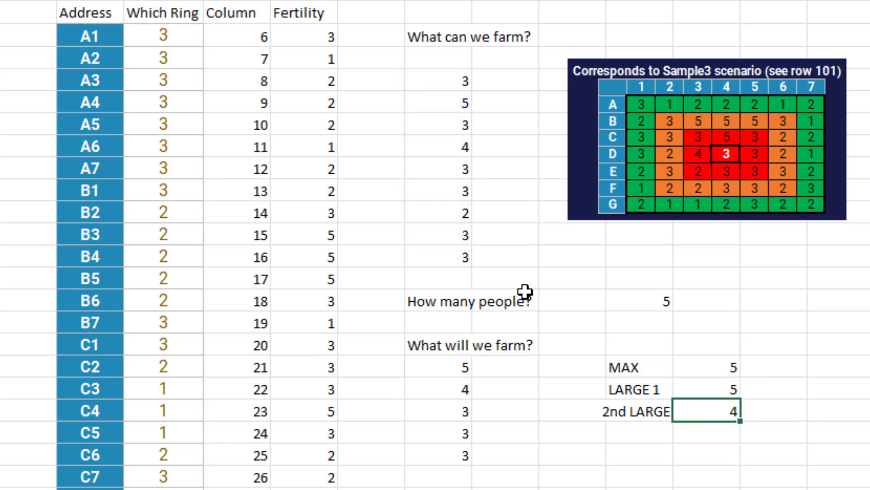
key(F2)
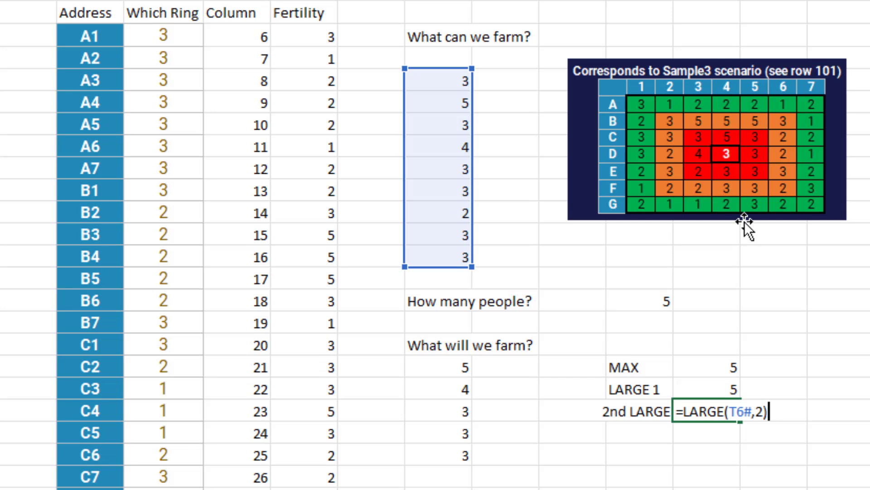
key(ctrl+Return)
Step: Enter the largest-values formula under What will we farm?, spilling the five results
key(Left)
key(Left)
key(Up)
key(Left)
key(Up)
key(Left)
key(F2)
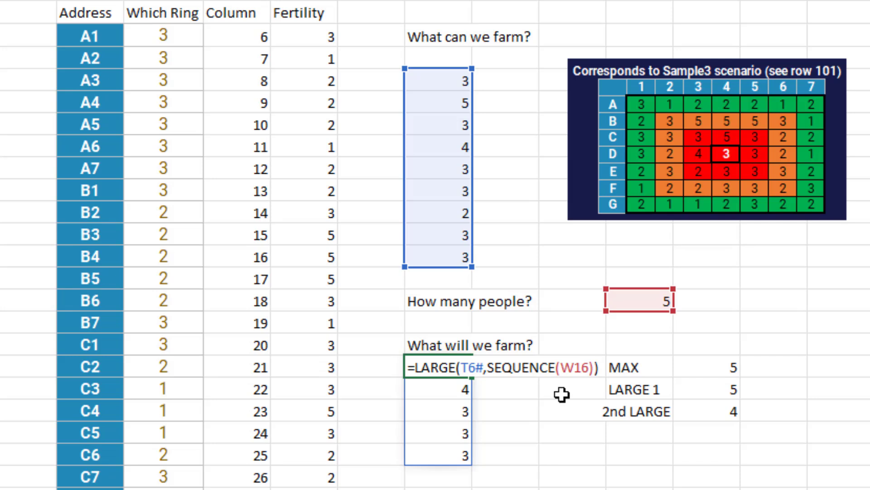
key(Return)
key(Down)
key(Down)
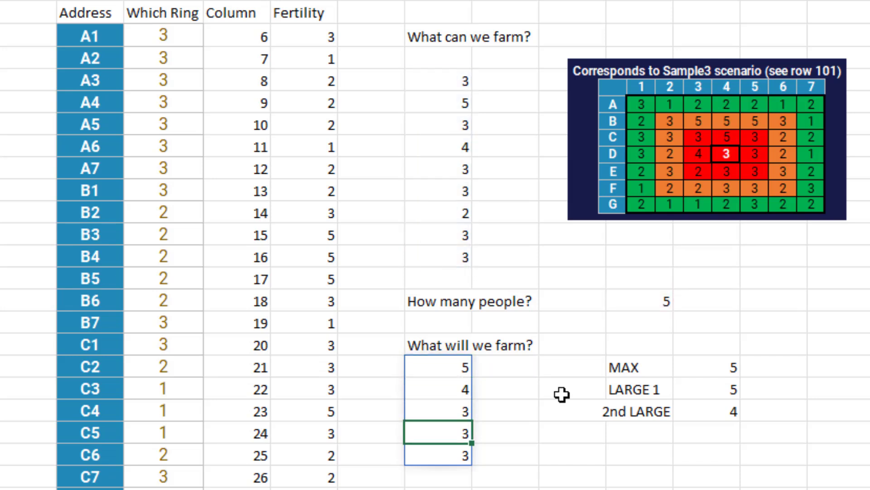
key(Down)
key(Up)
key(Up)
key(Up)
key(Up)
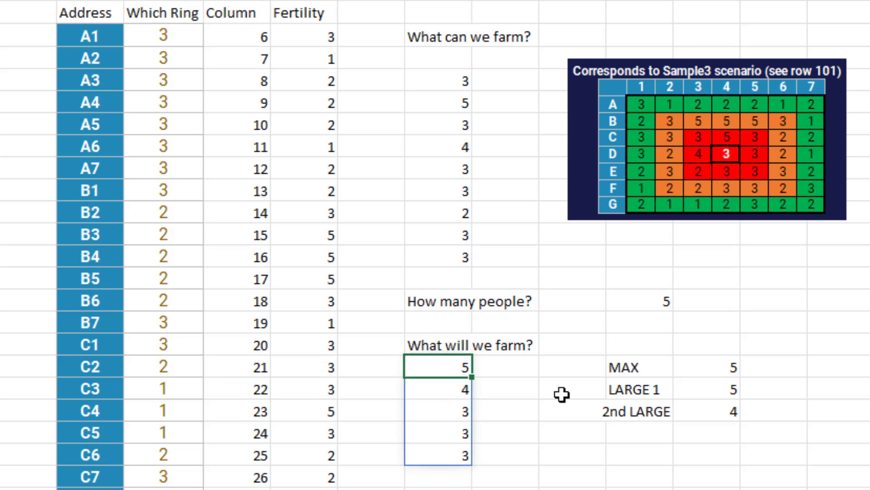
Step: Wrap that formula in SUM( ) so the cell totals 18
key(F2)
key(Home)
key(Right)
text(SUM()
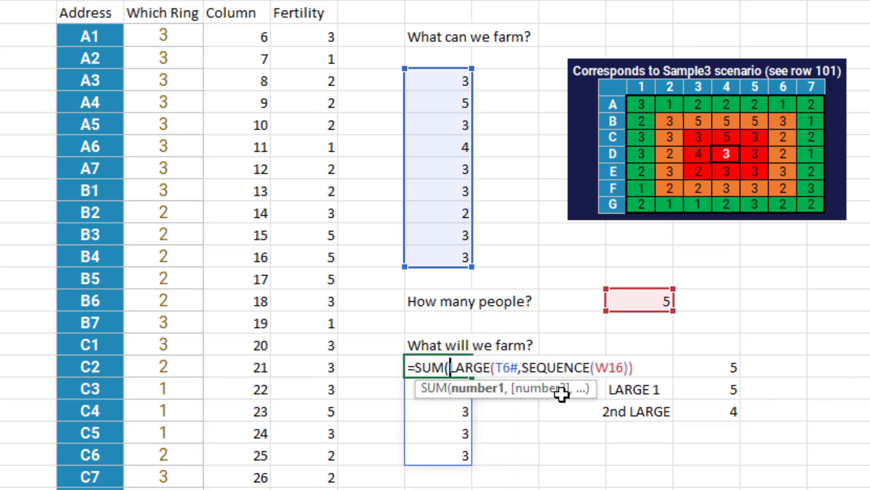
key(End)
text())
key(Return)
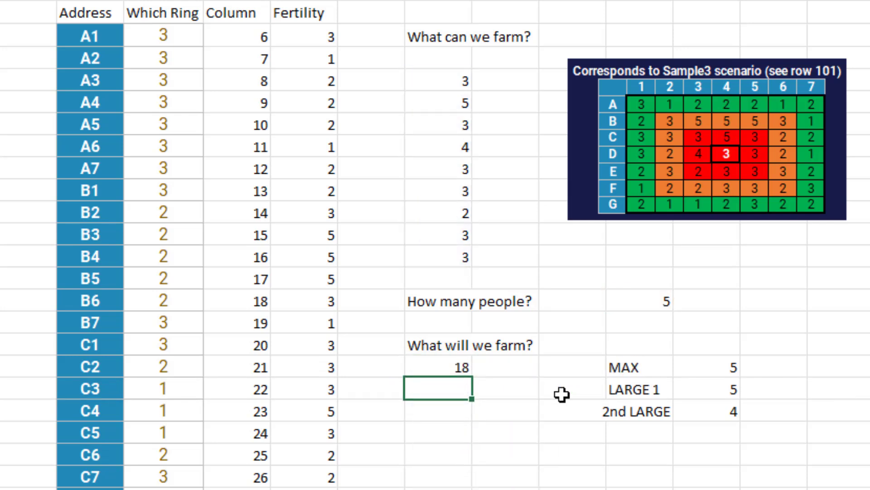
Step: Review year 1's Total Units formula SUM(LARGE(FILTER(...),SEQUENCE(B3))), which shows 5
key(Up)
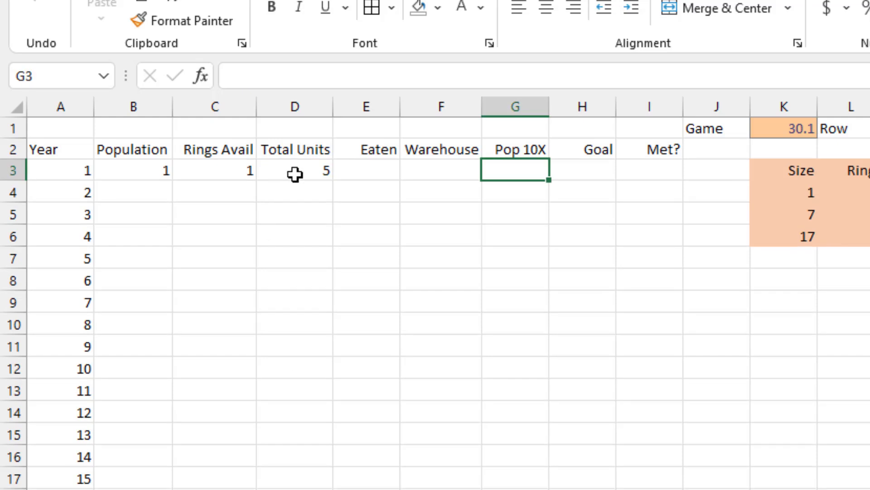
click(296, 174)
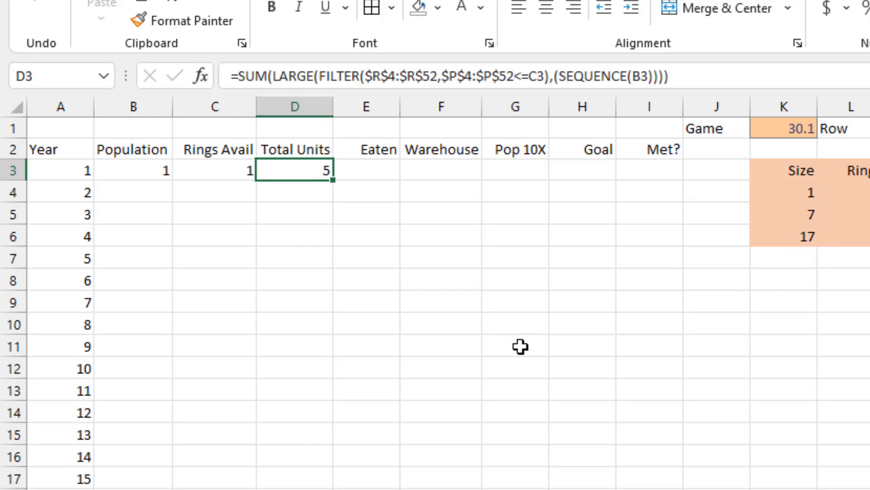
key(F2)
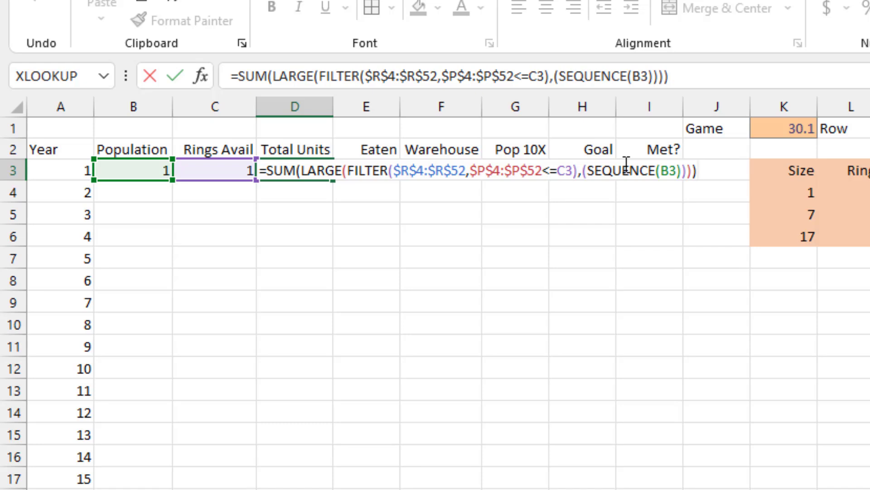
key(Return)
key(Up)
key(Right)
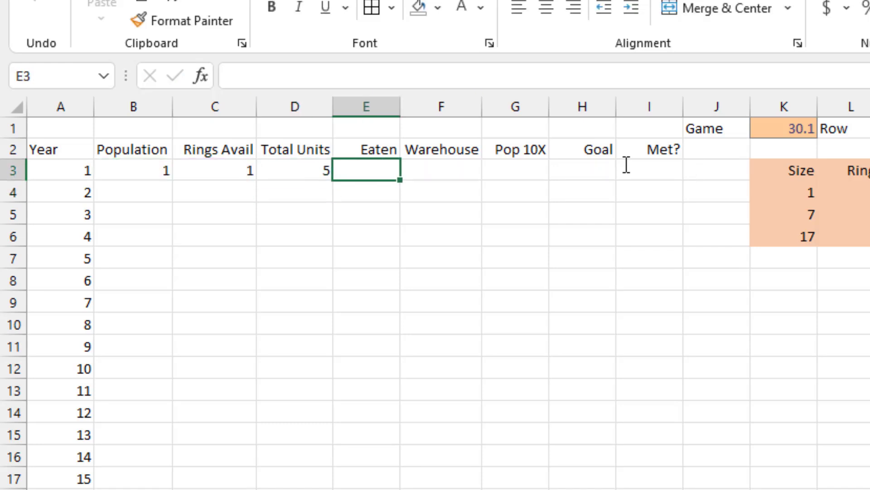
text(=2*)
Step: Enter =2*B3 in year 1's Eaten cell, giving 2
key(Left)
key(Left)
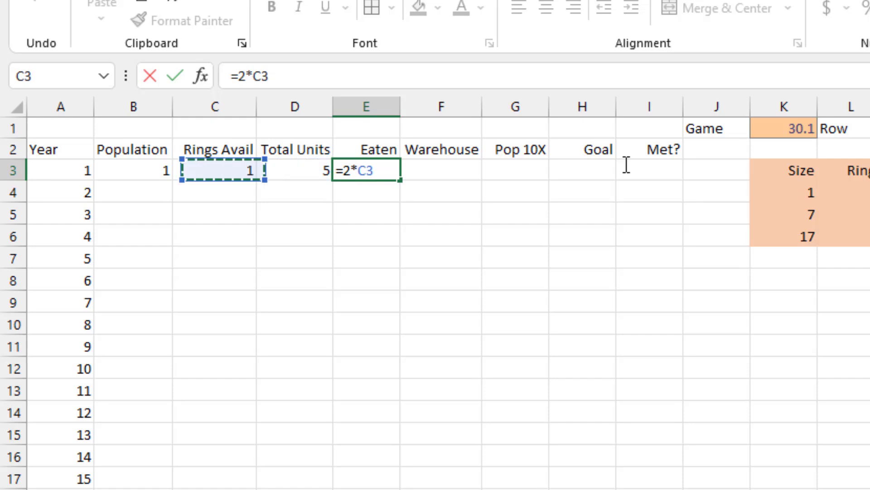
key(Left)
key(Tab)
text(=)
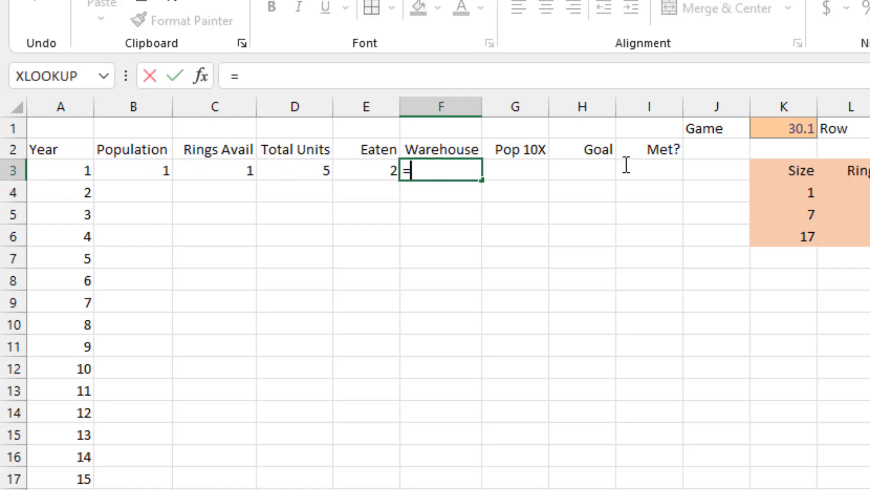
text(SUM()
Step: Enter the Warehouse formula =SUM(F2,D3-E3) for year 1, giving 3
key(Up)
text(,)
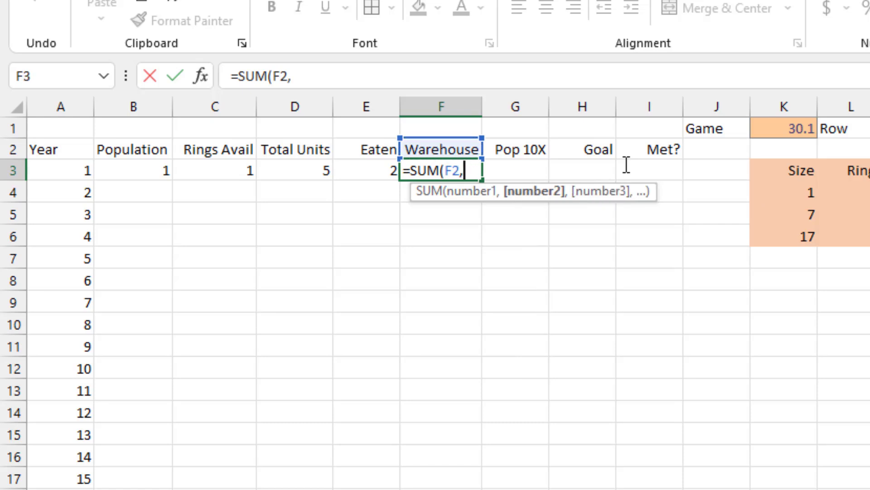
key(Left)
key(Left)
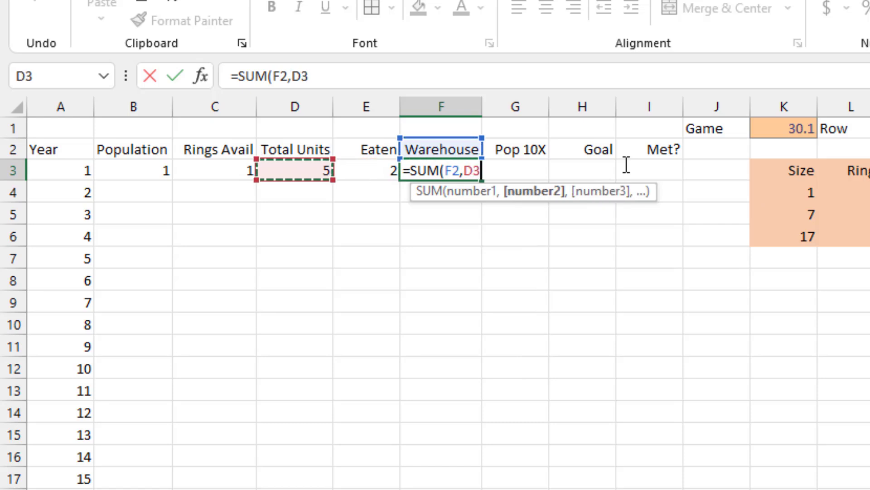
text(-)
key(Left)
text())
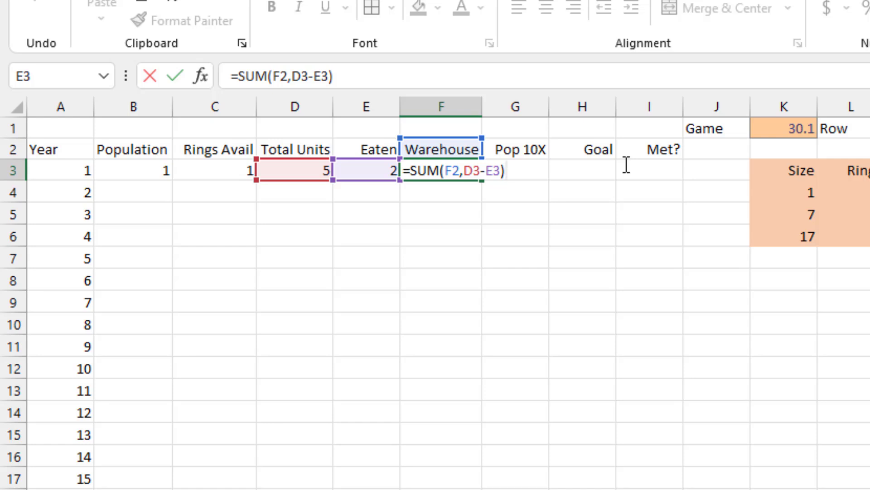
key(Return)
key(Up)
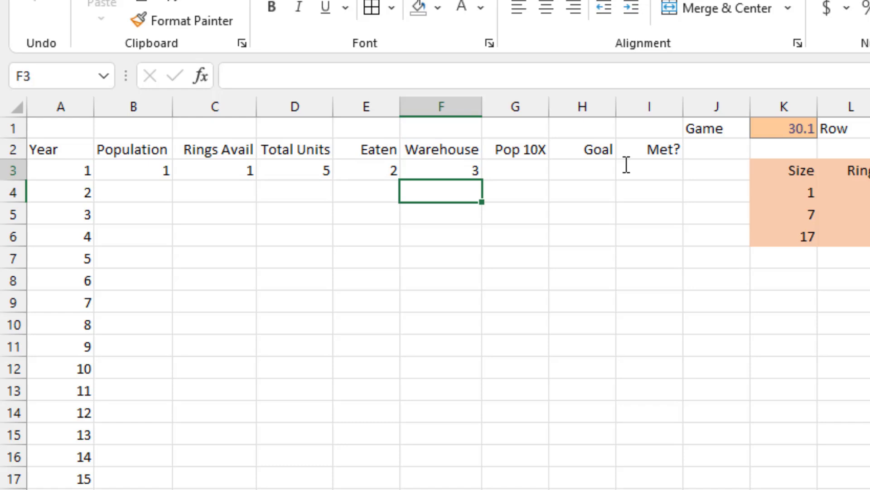
key(Right)
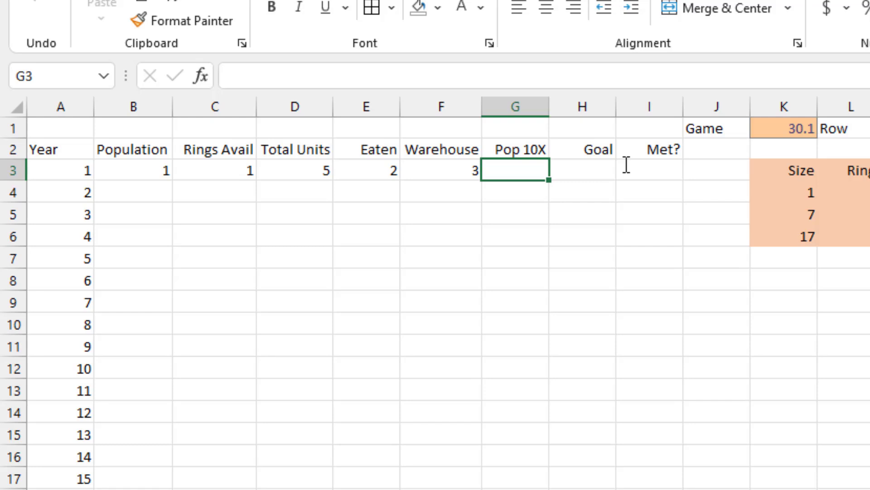
text(=)
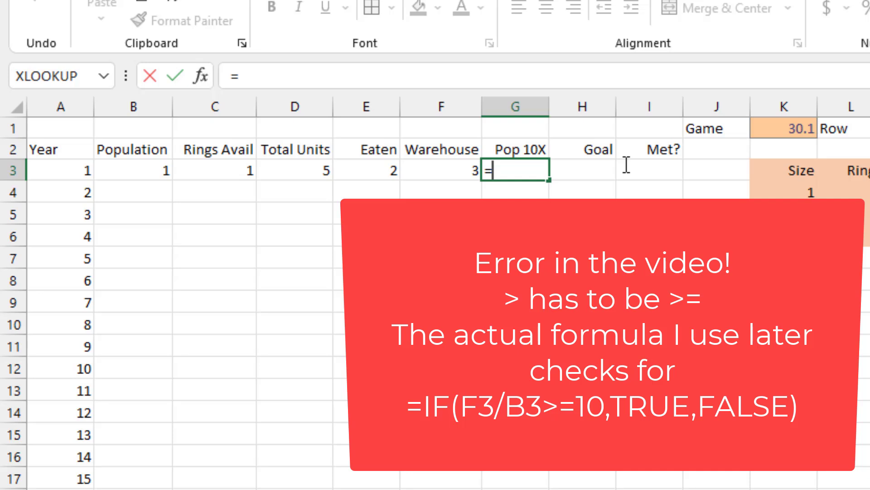
Step: Enter =F3>(10*B3) in year 1's Pop 10X cell, showing FALSE
key(Left)
text(>(10*)
key(Left)
key(Left)
key(Left)
key(Left)
key(Left)
text())
key(Return)
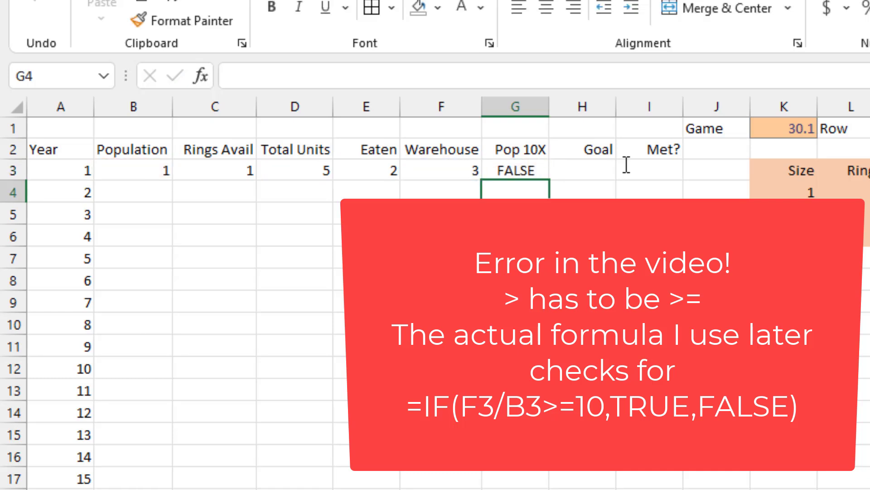
key(Up)
Step: Enter =IF(G3,1,0)+B3 as year 2's Population, showing 1
key(Down)
key(Left)
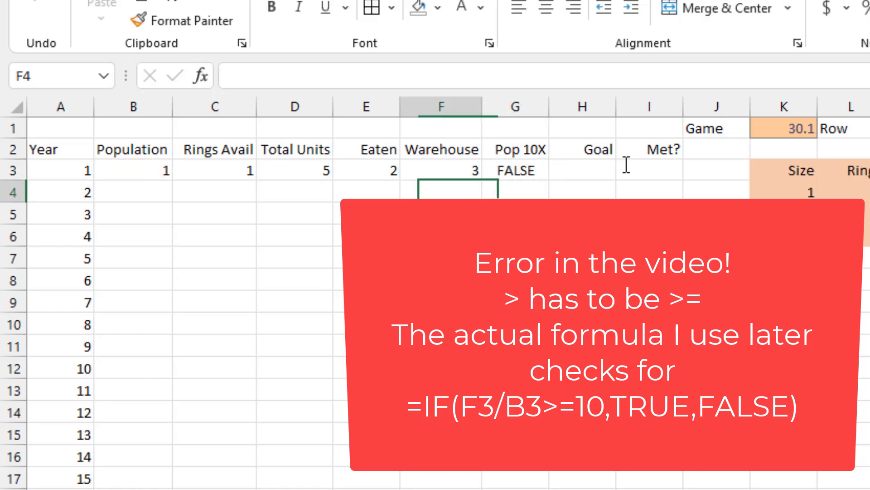
key(Left)
key(Left)
key(Left)
key(Left)
text(=IF()
key(Up)
key(Right)
key(Right)
key(Right)
key(Right)
key(Right)
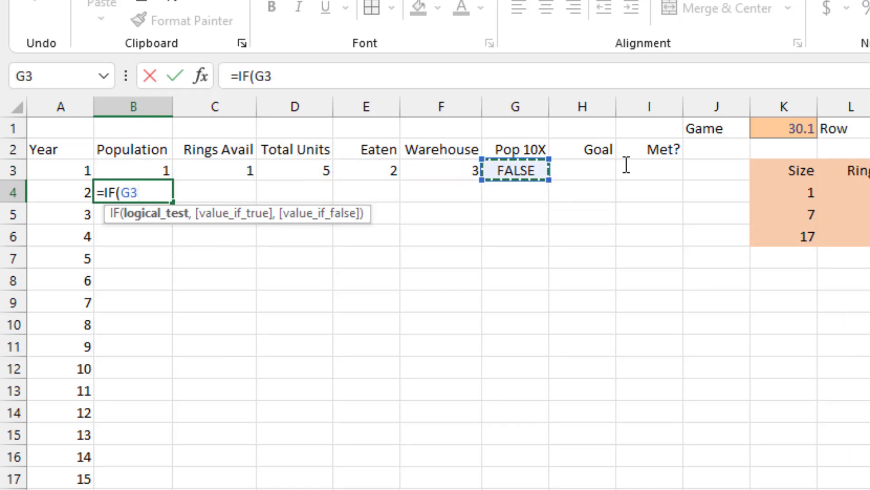
text(,1)
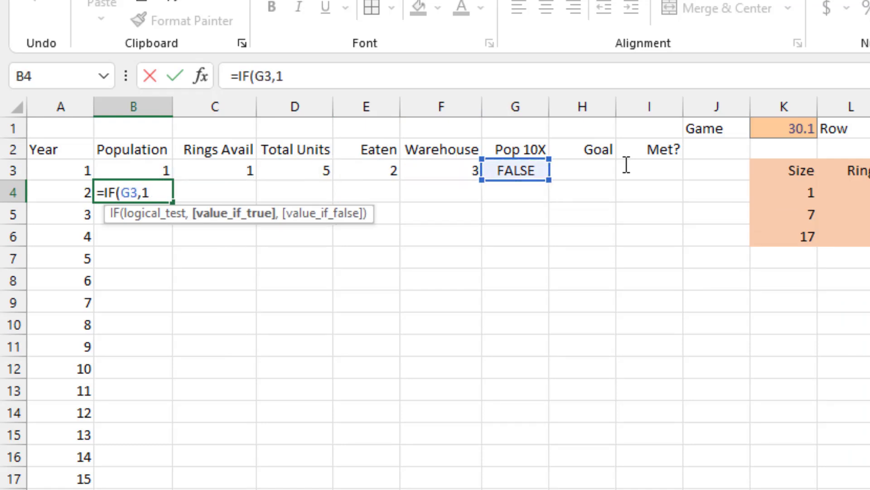
text(,0)+)
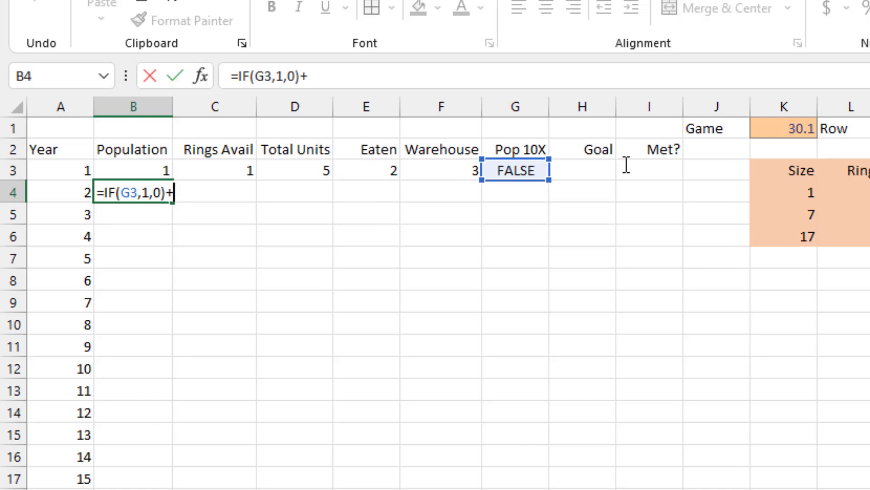
key(Up)
key(ctrl+Return)
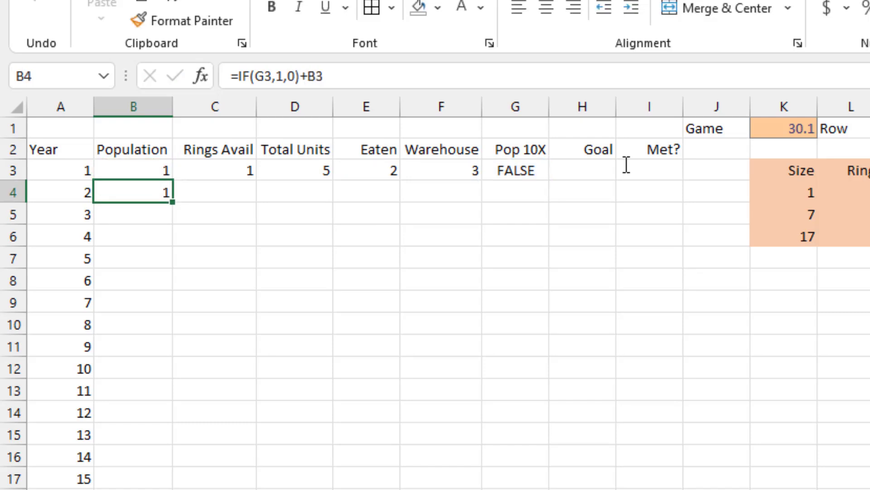
key(Right)
key(Up)
Step: Copy year 1's C3:G3 formulas into year 2's row
key(shift+Right)
key(shift+Right)
key(shift+Right)
key(shift+Right)
key(ctrl+c)
key(Down)
key(ctrl+v)
Step: Fill B4:G4 down the table and spot-check the Warehouse formulas for years 4 and 5
key(Left)
key(shift+Right)
key(shift+Right)
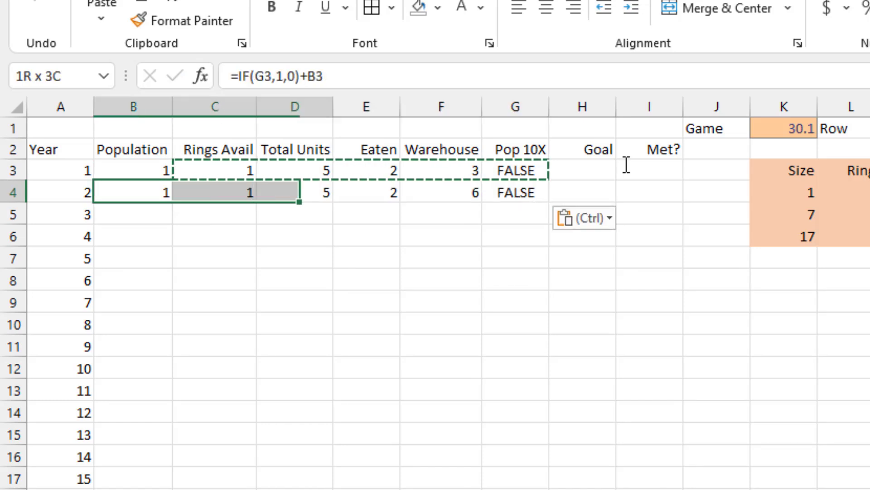
key(shift+Right)
key(shift+Right)
key(shift+Right)
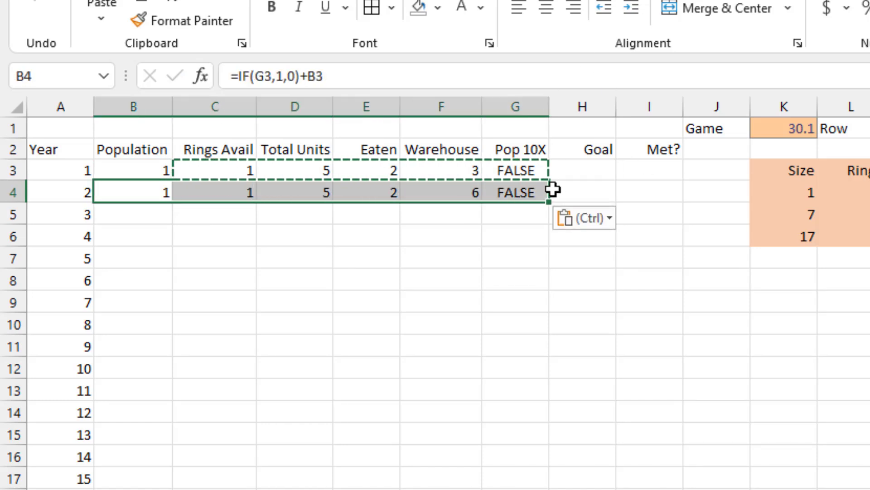
double_click(550, 202)
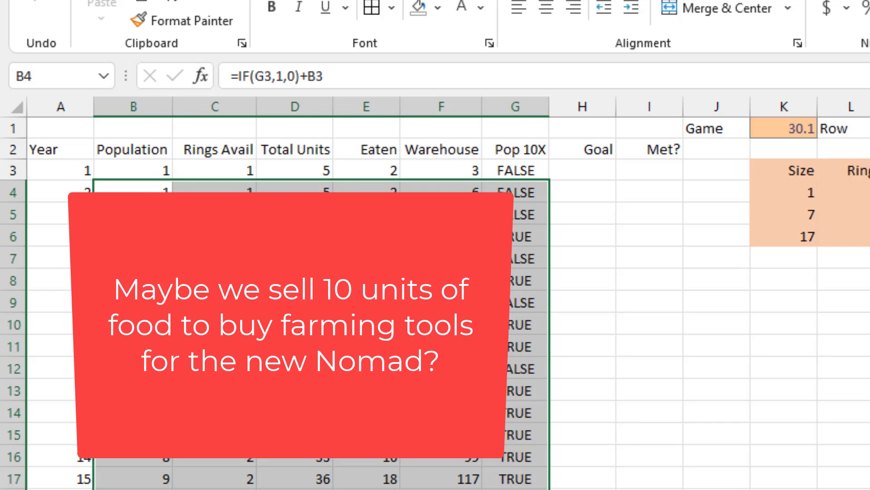
click(441, 237)
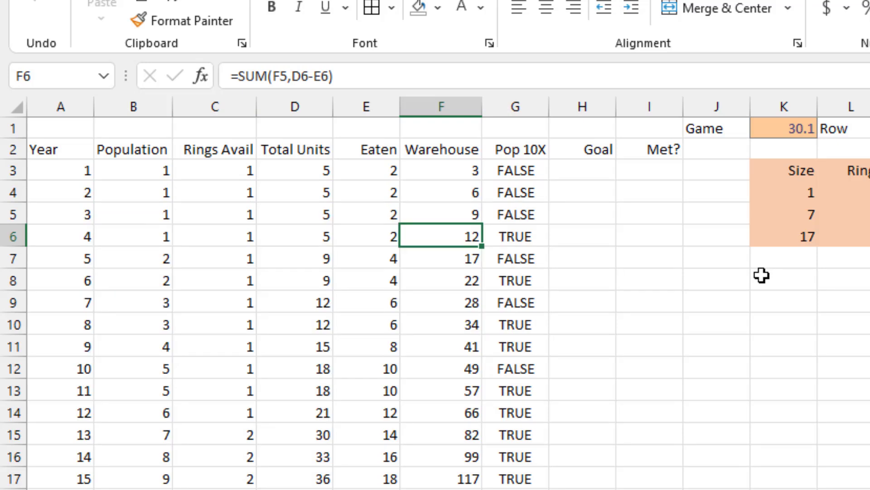
key(Down)
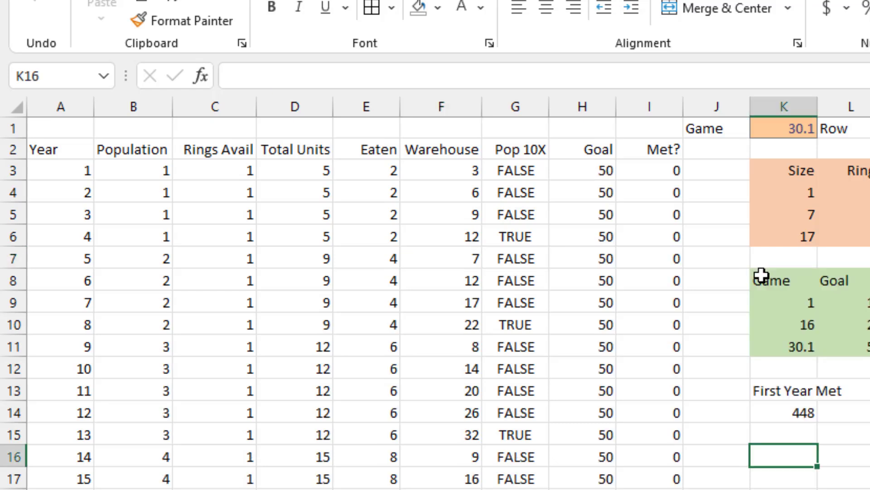
click(466, 173)
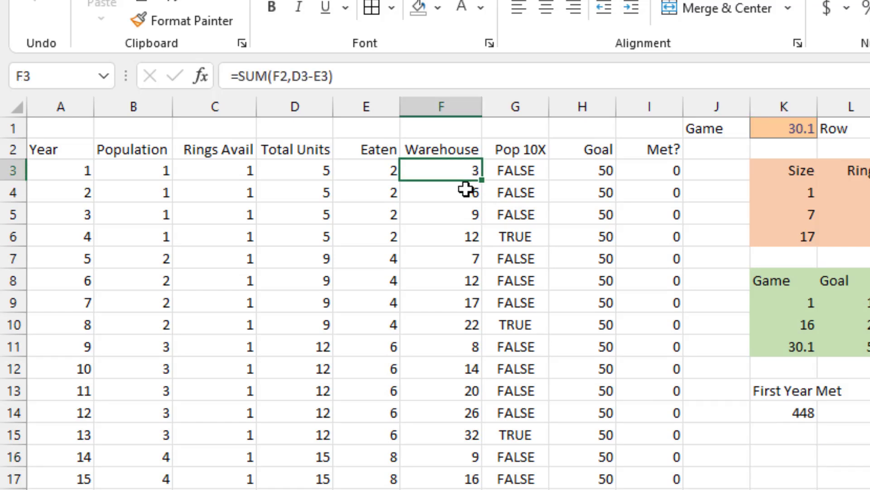
click(466, 190)
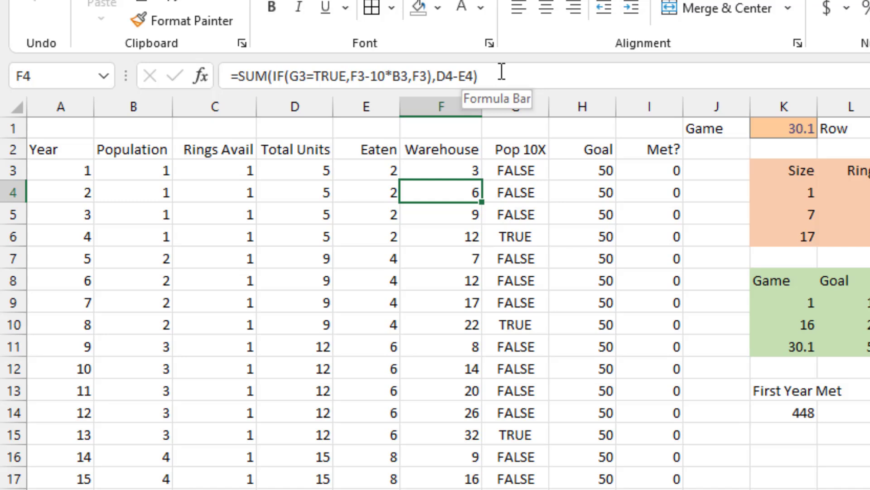
key(Down)
key(Down)
key(Down)
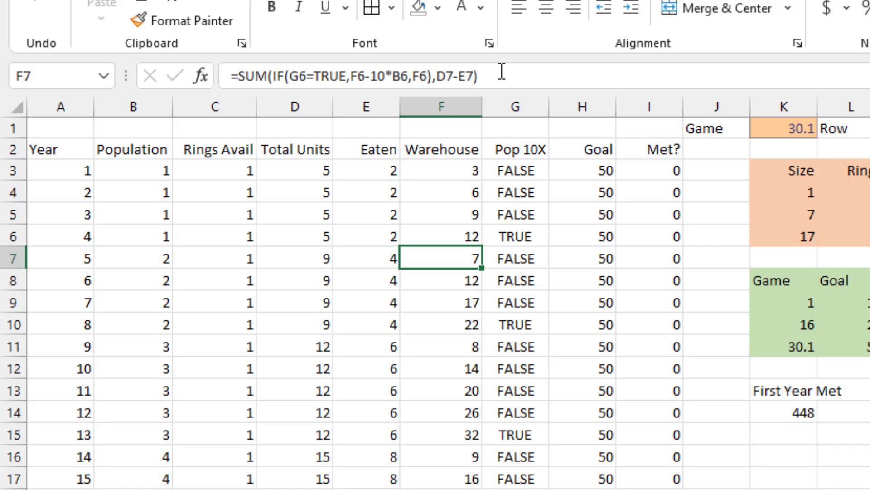
key(Up)
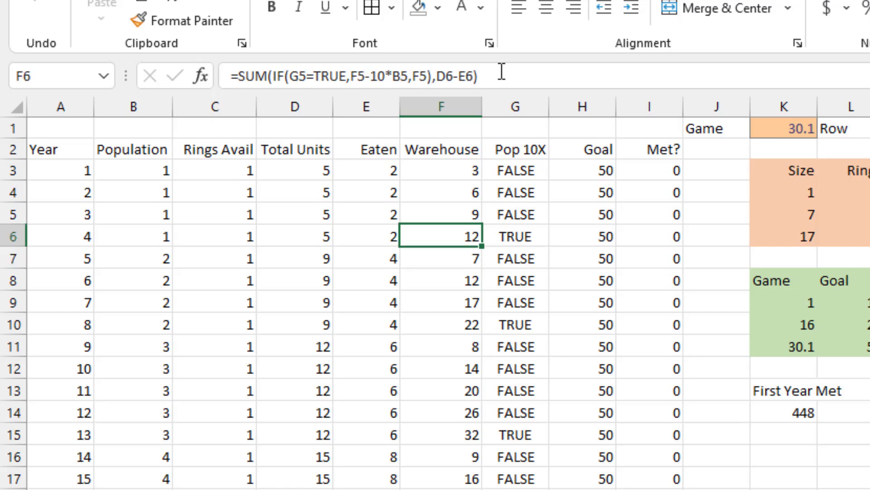
key(Up)
key(Up)
key(Right)
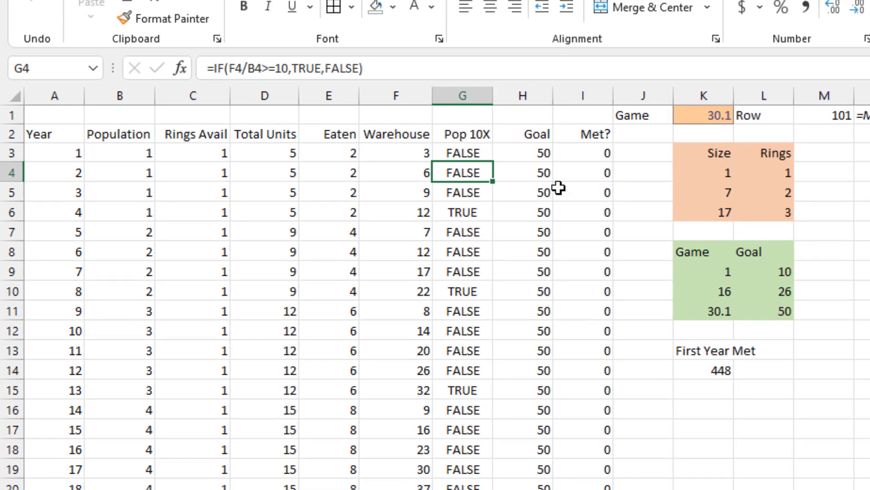
click(527, 151)
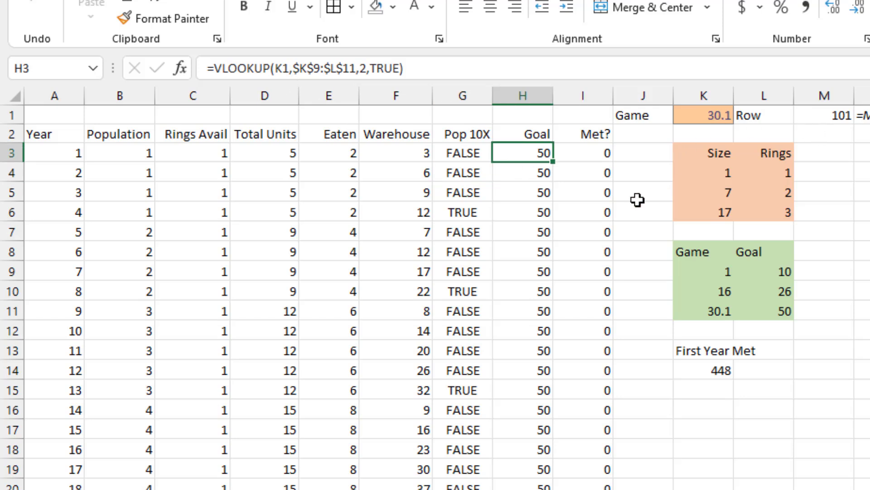
click(604, 150)
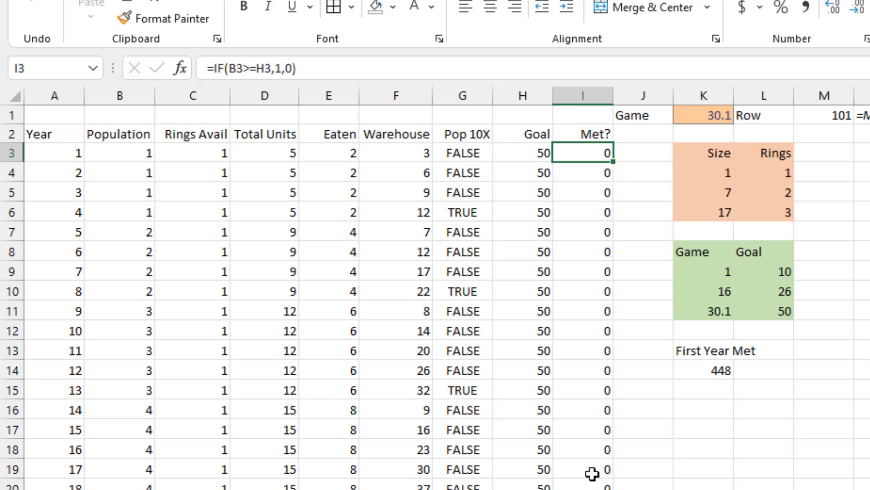
scroll(618, 322, down, 3)
scroll(435, 296, up, 3)
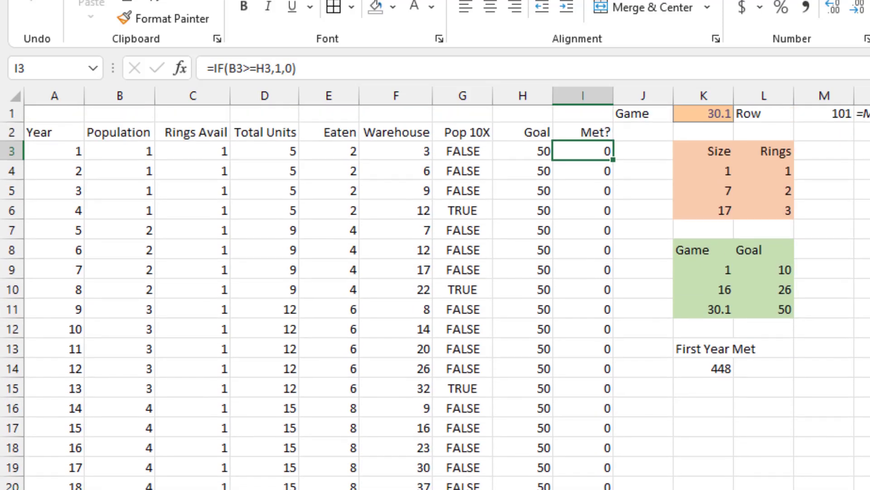
click(690, 371)
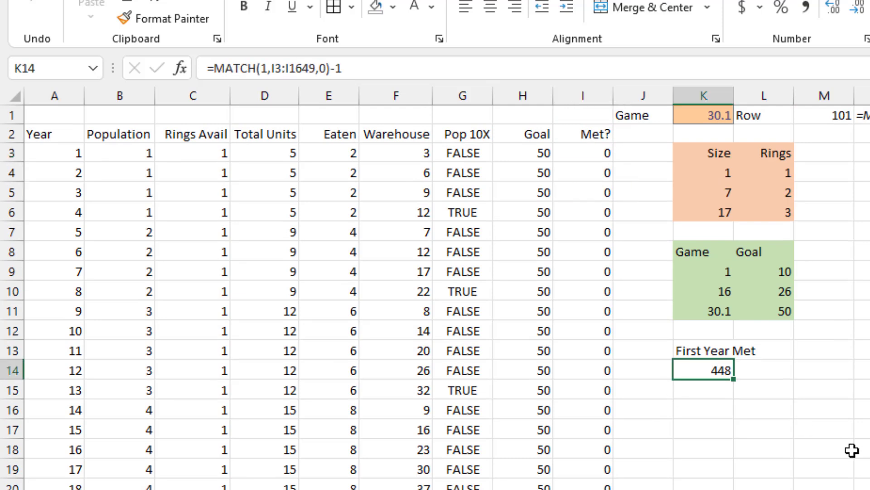
key(F2)
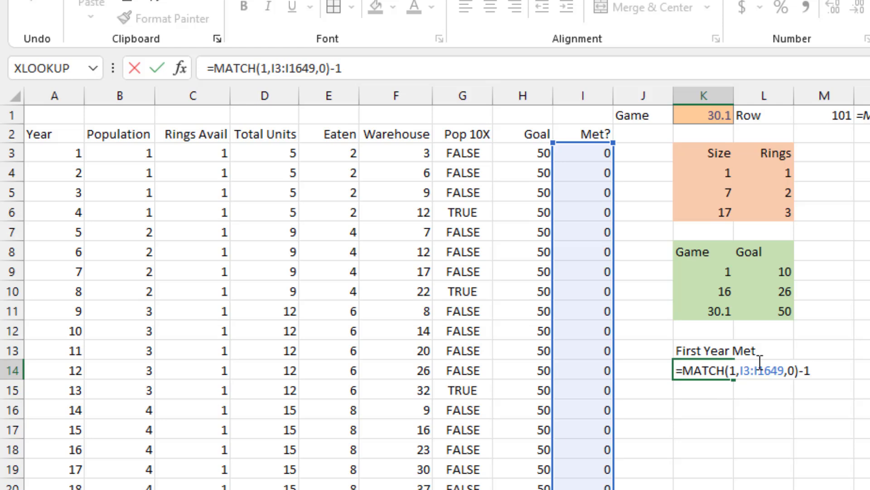
key(Escape)
key(ctrl+Page_Up)
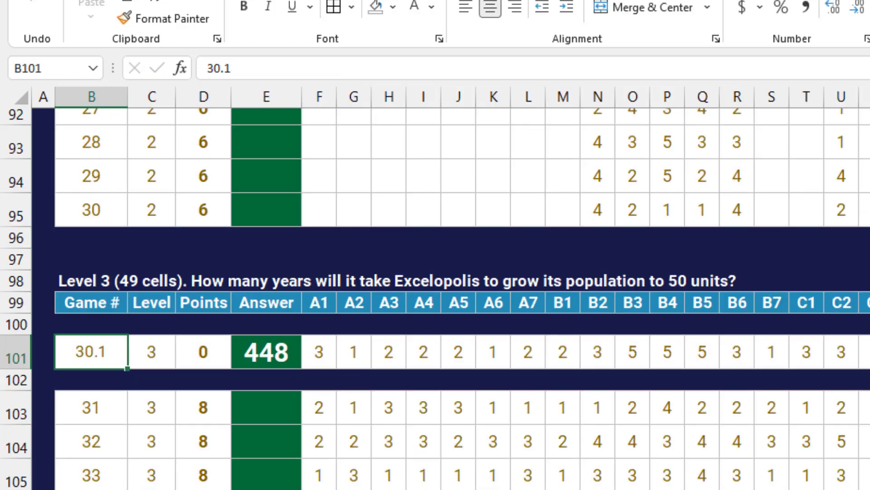
key(ctrl+Page_Down)
key(F2)
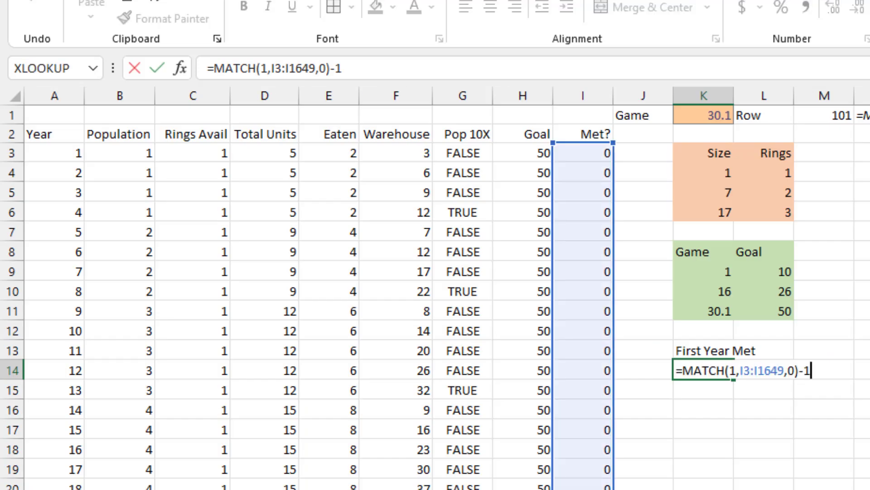
key(BackSpace)
key(BackSpace)
key(Return)
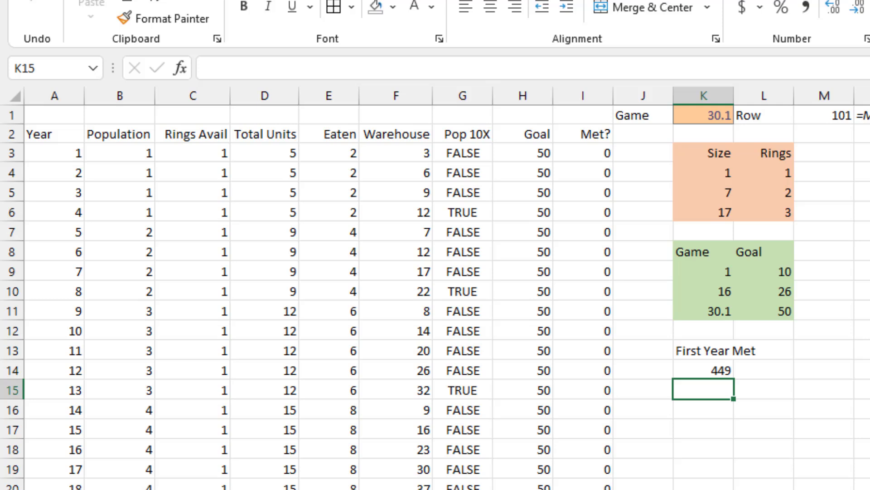
key(Up)
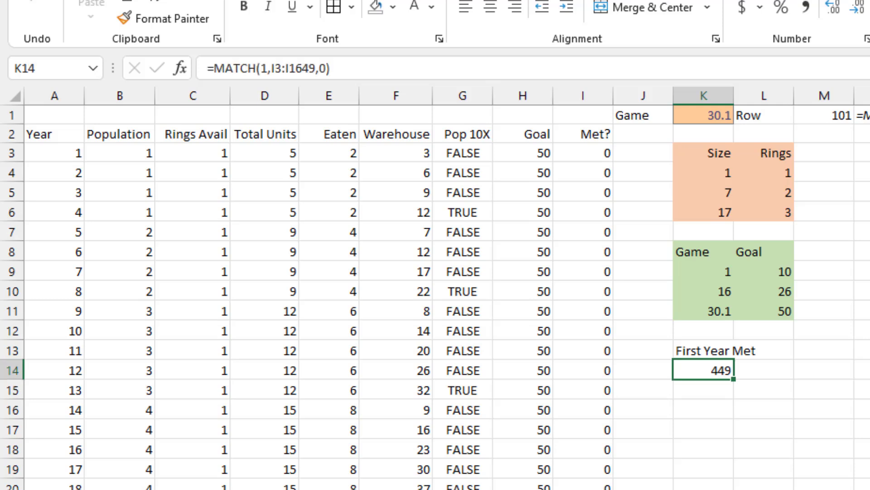
key(F2)
text(-1)
key(Return)
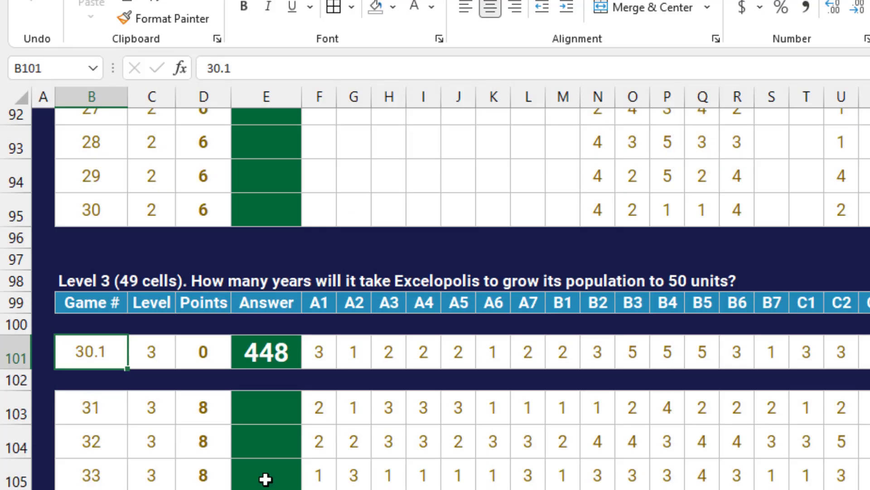
scroll(301, 440, up, 2)
scroll(259, 329, up, 4)
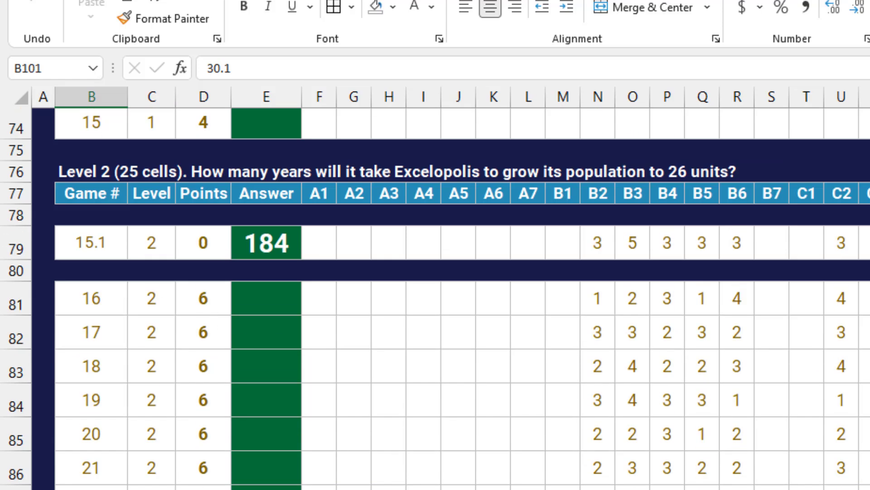
Step: Compare the game sheet and Step4 to confirm game 0.1's First Year Met of 54
key(ctrl+Page_Up)
key(Up)
key(Up)
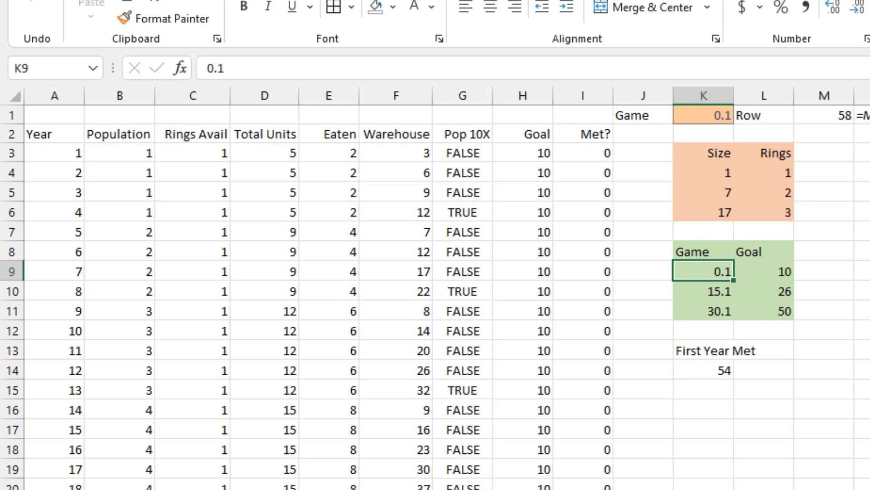
key(ctrl+Page_Down)
scroll(205, 384, up, 2)
scroll(195, 388, up, 2)
scroll(194, 399, up, 4)
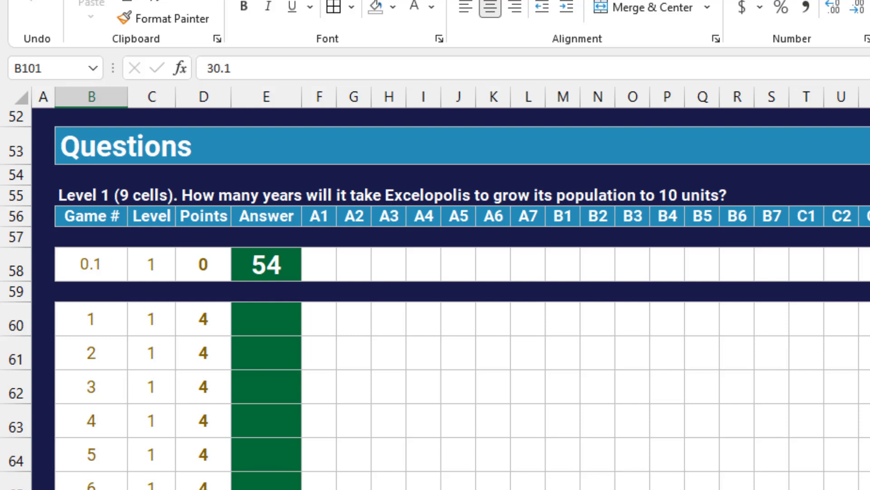
key(ctrl+Page_Up)
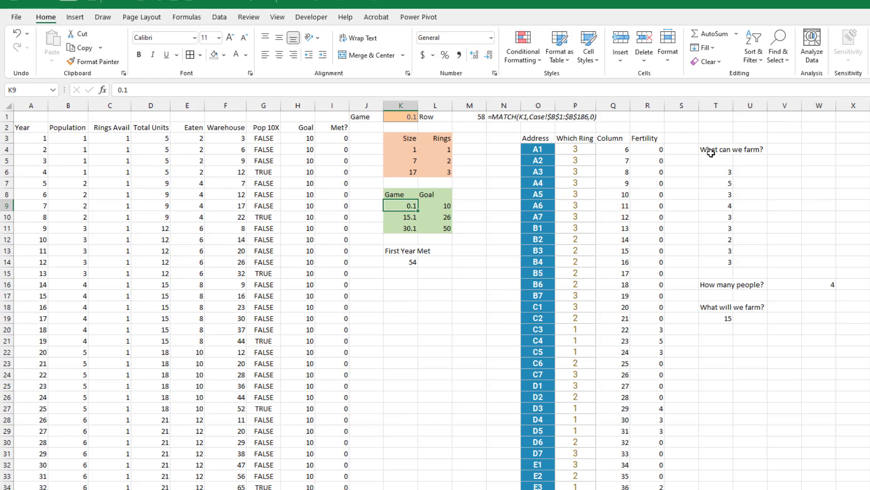
Step: Select the What can we farm? block and view the what-if options without choosing one
click(622, 146)
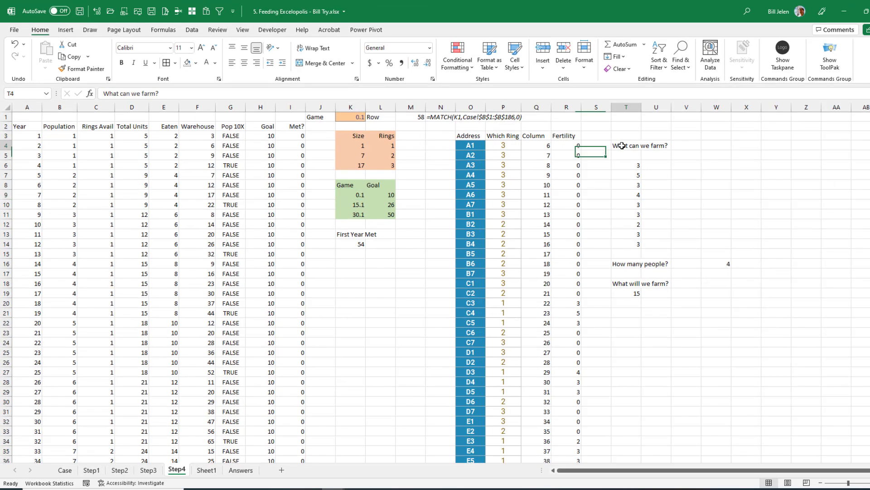
key(shift+Down)
key(shift+Down)
key(shift+Down)
key(shift+Down)
key(shift+Down)
key(shift+Right)
key(shift+Right)
key(shift+Right)
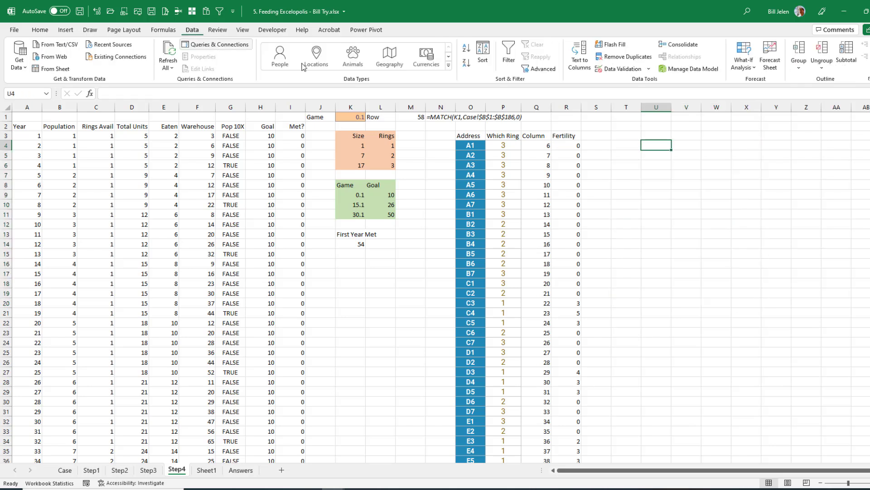
click(753, 68)
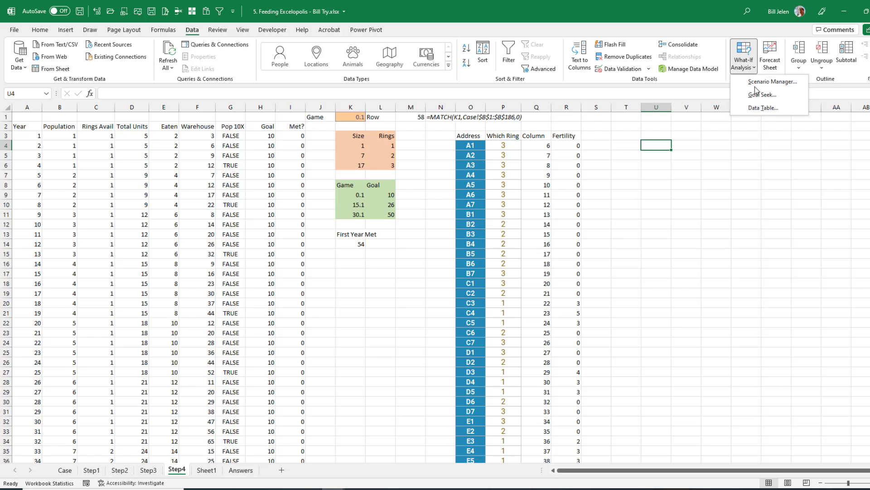
click(705, 7)
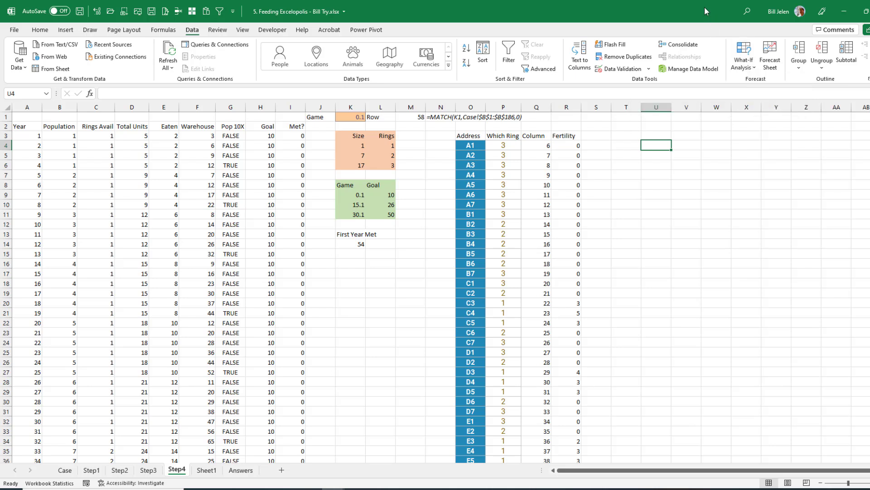
text(=)
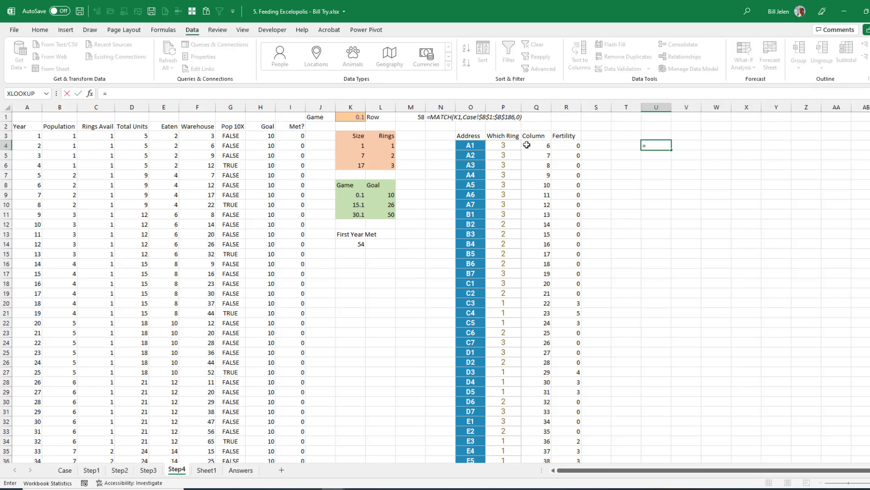
Step: Link U4 to First Year Met in K14 and list games 1–50 with =SEQUENCE(50) in T5
click(350, 242)
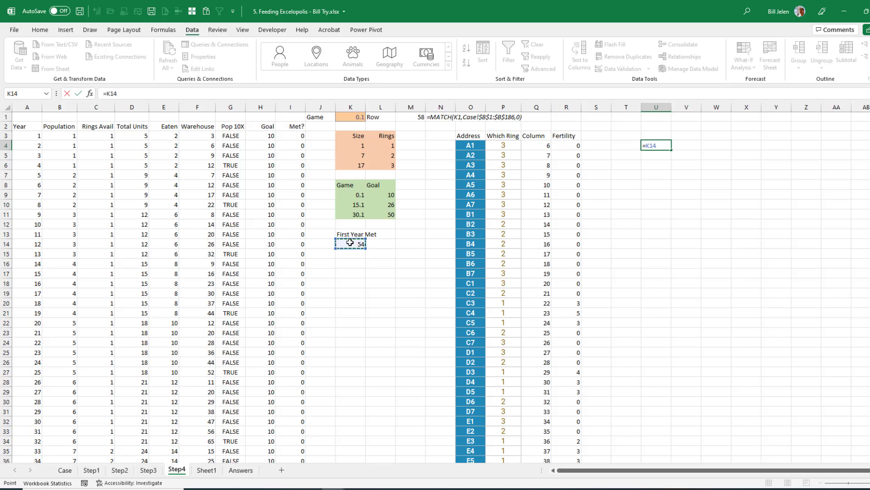
key(Return)
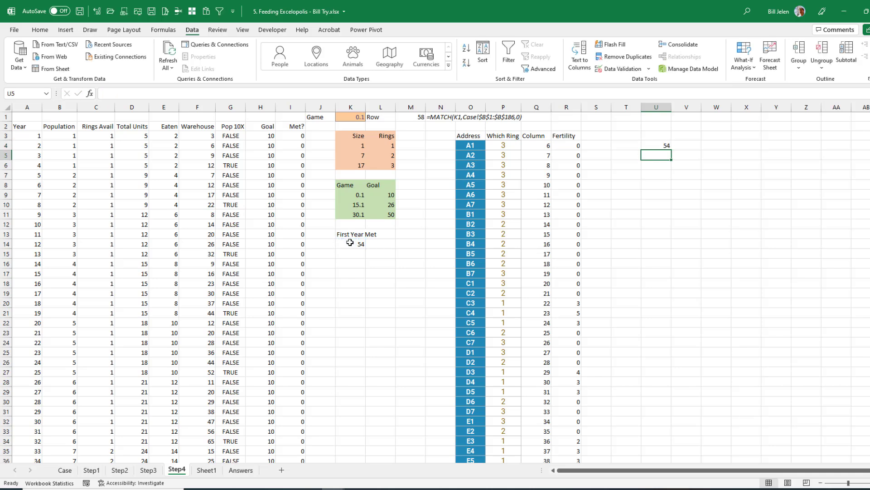
key(Left)
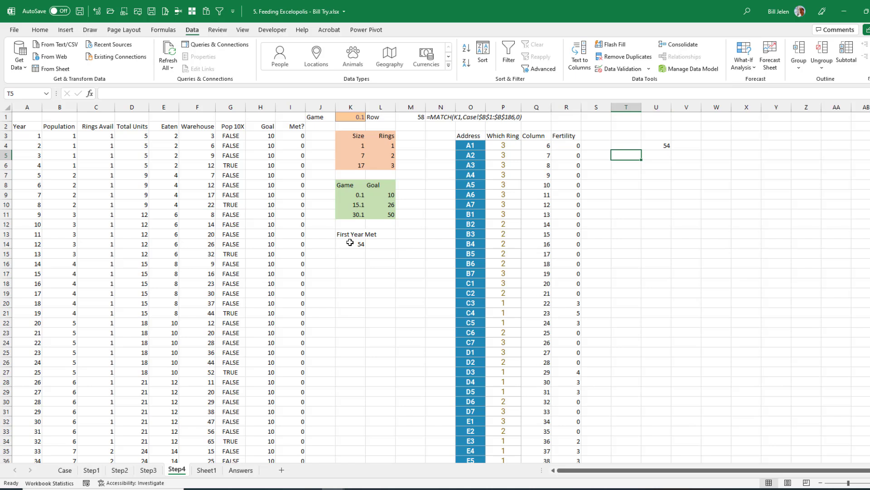
text(=seq)
key(Tab)
text(50))
key(ctrl+Return)
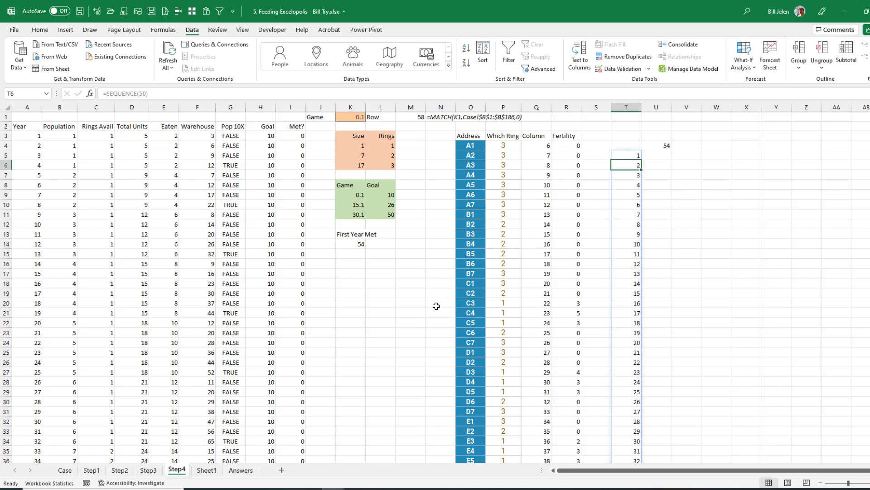
Step: Select T4:U54, covering the game list and its result column
key(ctrl+shift+Down)
key(shift+Right)
key(ctrl+shift+Up)
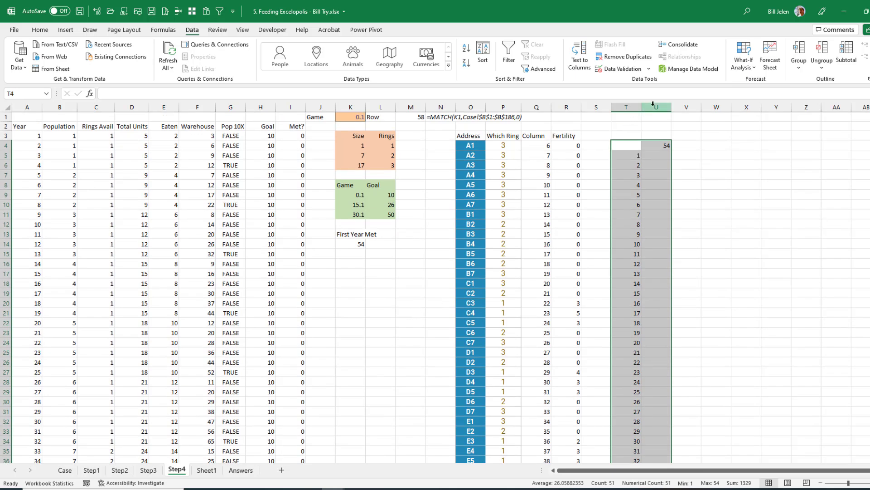
Step: Build the what-if data table in T:U using K1 as the column input cell
click(747, 76)
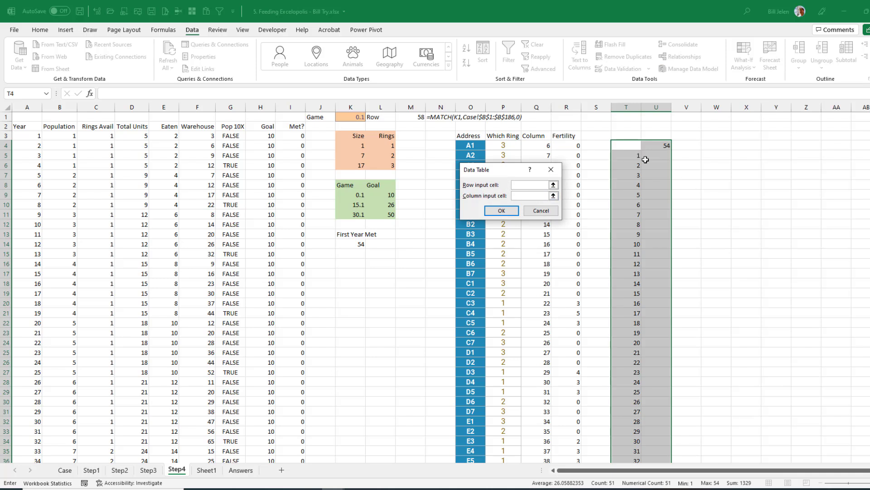
click(541, 196)
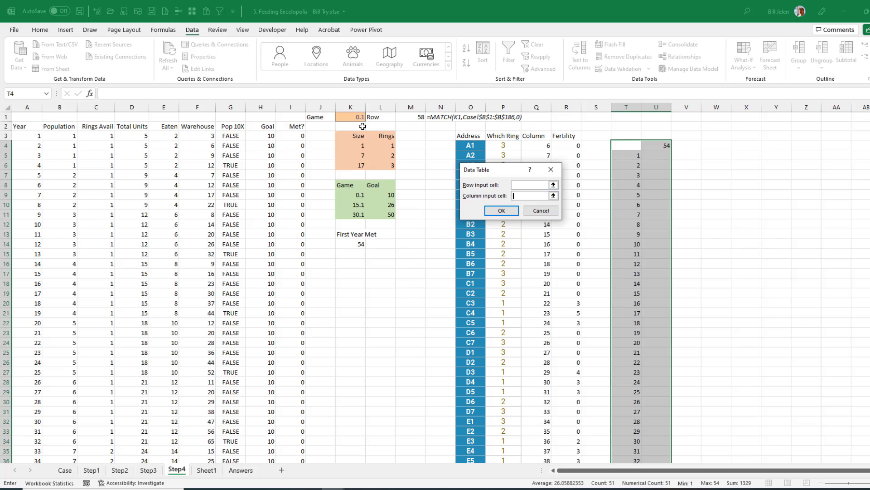
click(358, 119)
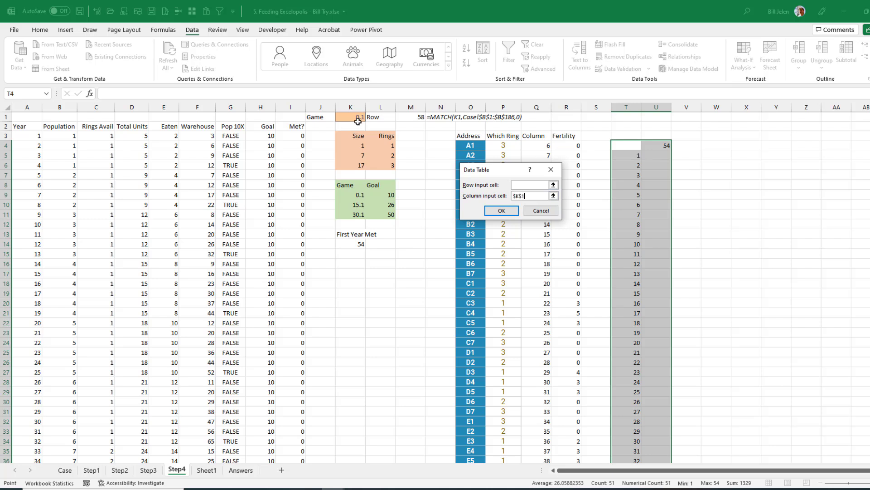
click(502, 211)
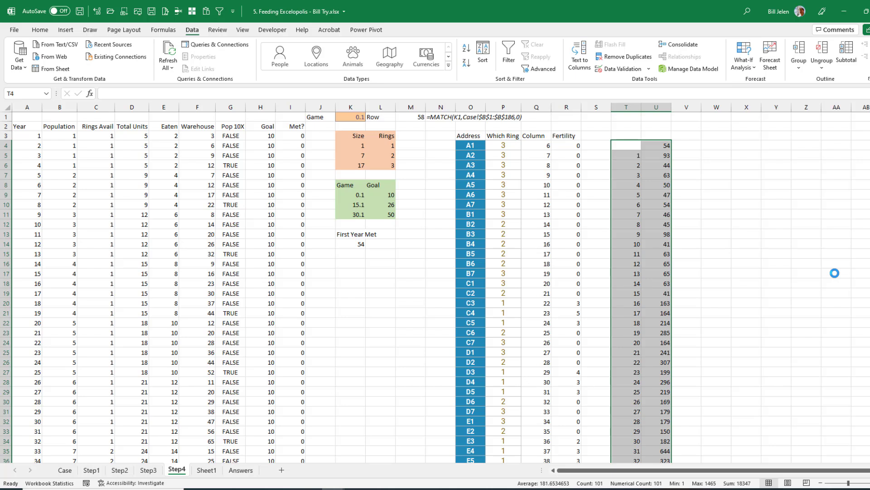
Step: Check the extent of the model's Year column, jumping to its last row and back
click(35, 179)
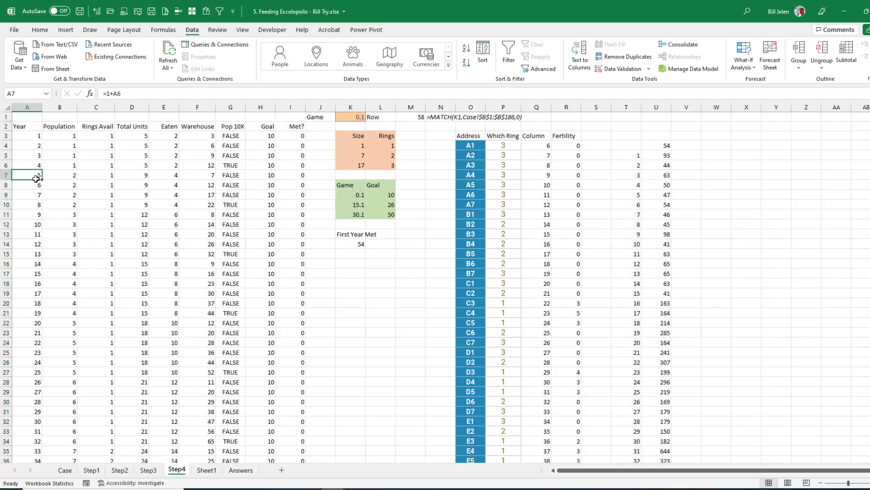
key(ctrl+Down)
key(ctrl+Up)
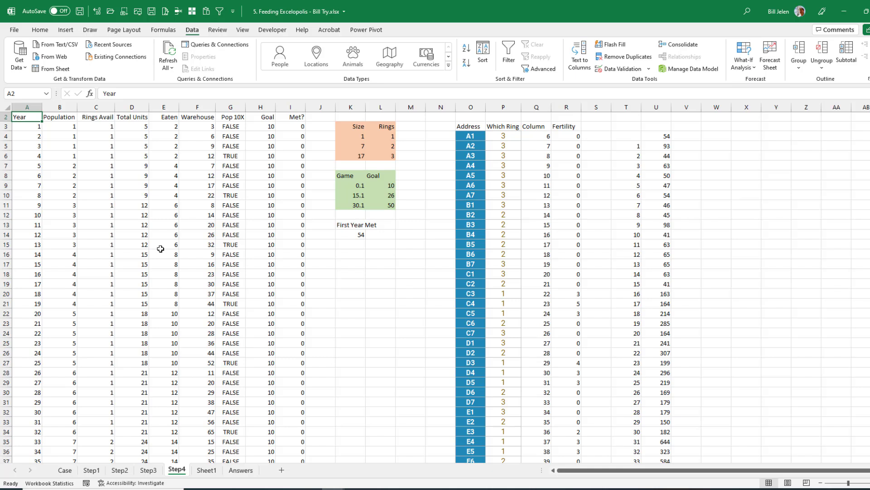
scroll(171, 271, up, 1)
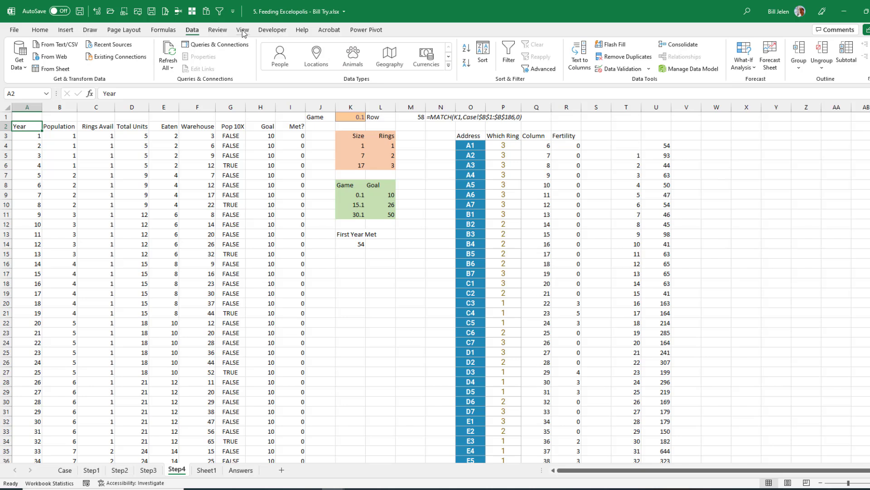
Step: Set calculation to Automatic Except for Data Tables, then inspect the U5 and D3 formulas
click(171, 34)
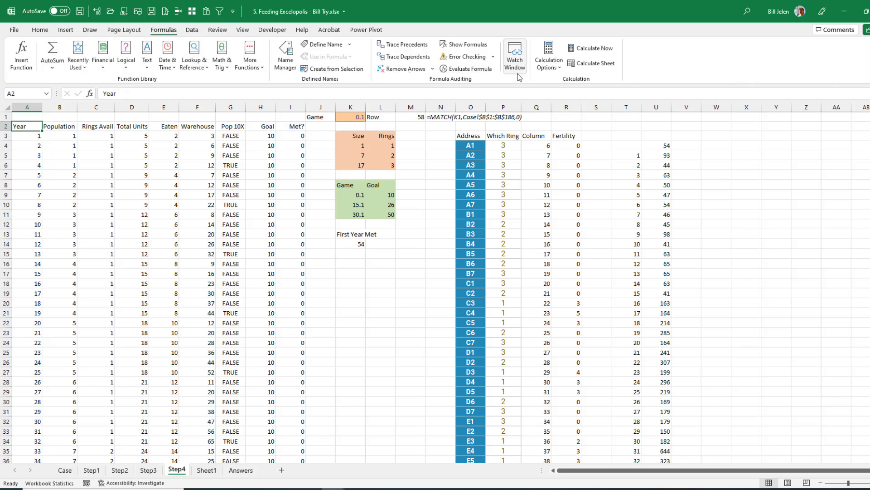
click(556, 68)
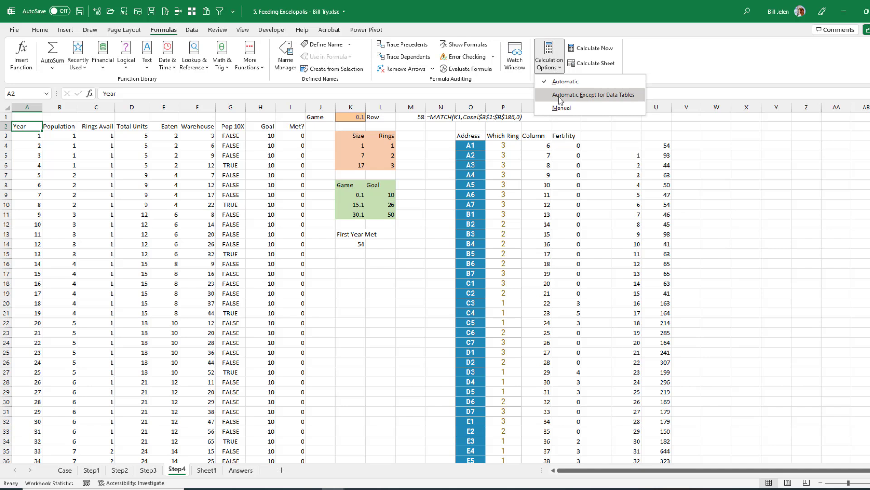
click(600, 100)
click(663, 155)
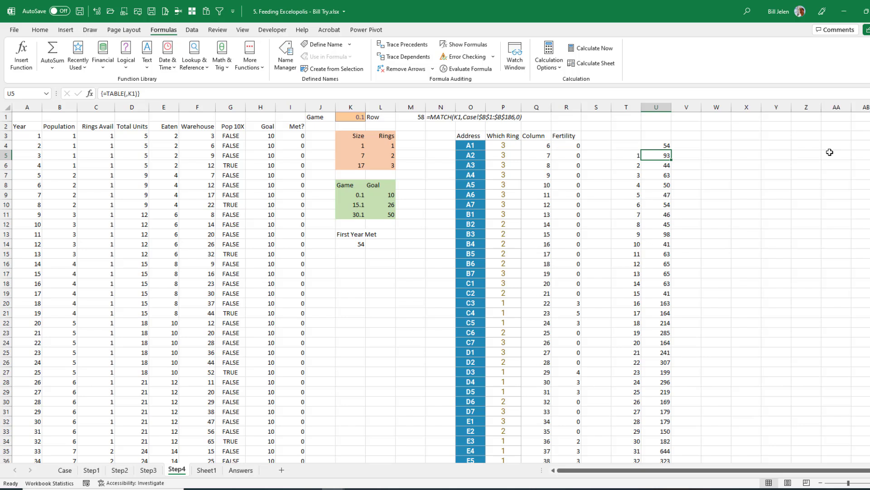
click(143, 137)
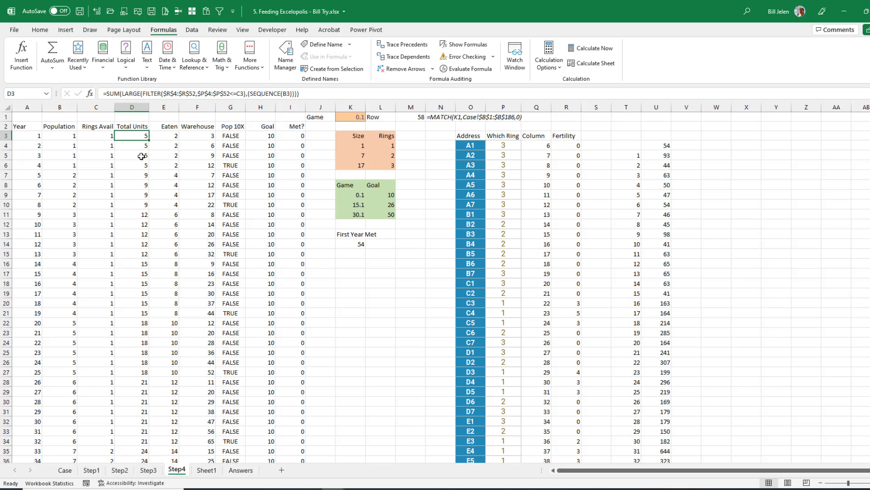
Step: On the Case sheet, return to the top and inspect two land fertility grid cells
click(64, 470)
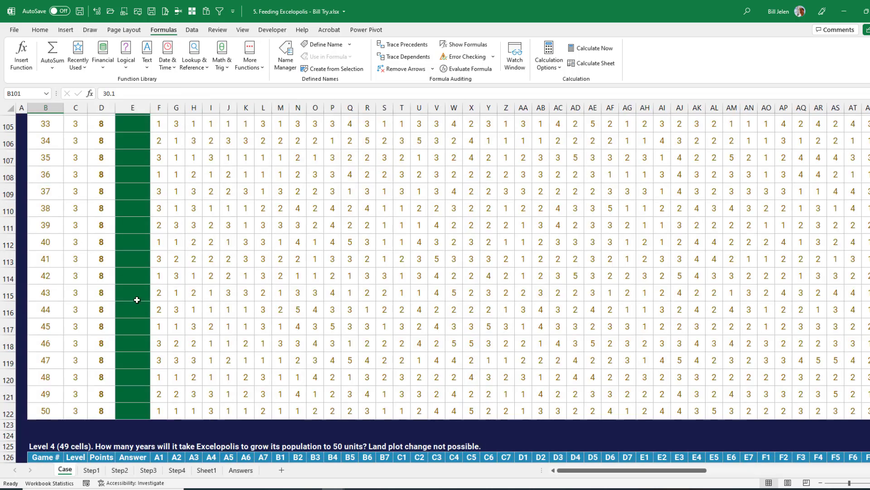
scroll(129, 304, down, 2)
scroll(130, 303, down, 1)
scroll(129, 303, down, 1)
scroll(130, 303, down, 2)
scroll(130, 303, down, 1)
scroll(129, 304, down, 1)
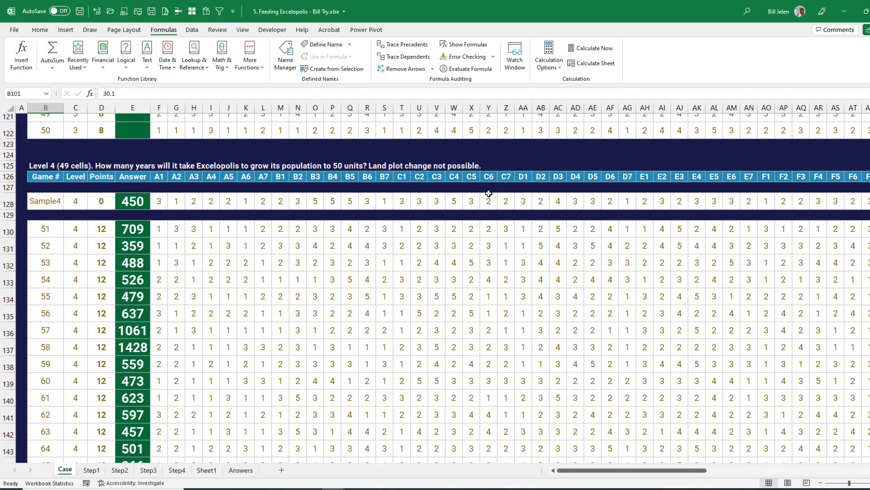
key(ctrl+Home)
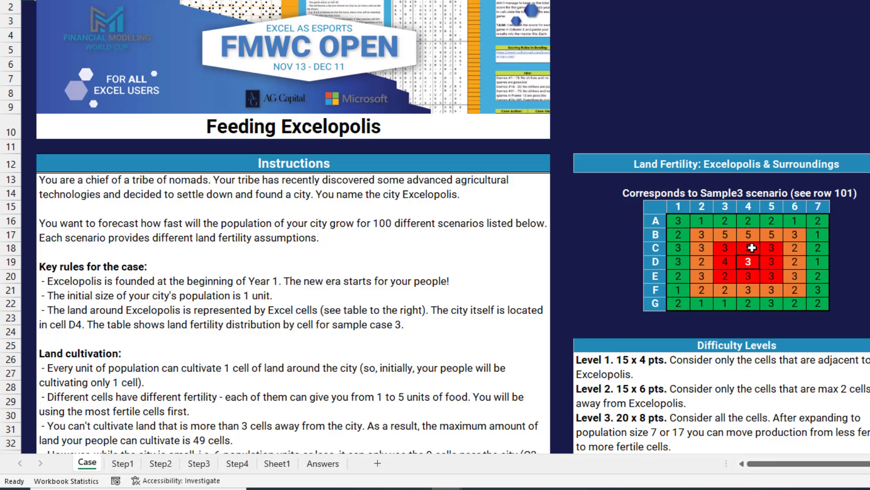
click(752, 247)
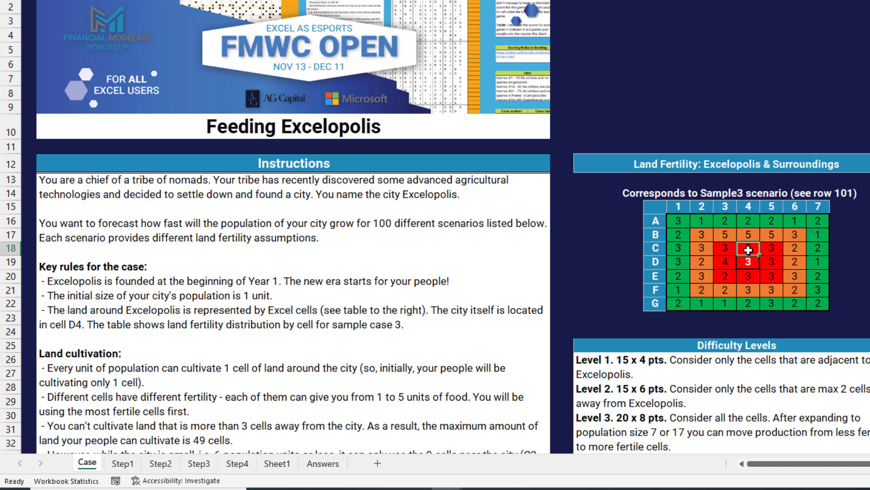
click(725, 249)
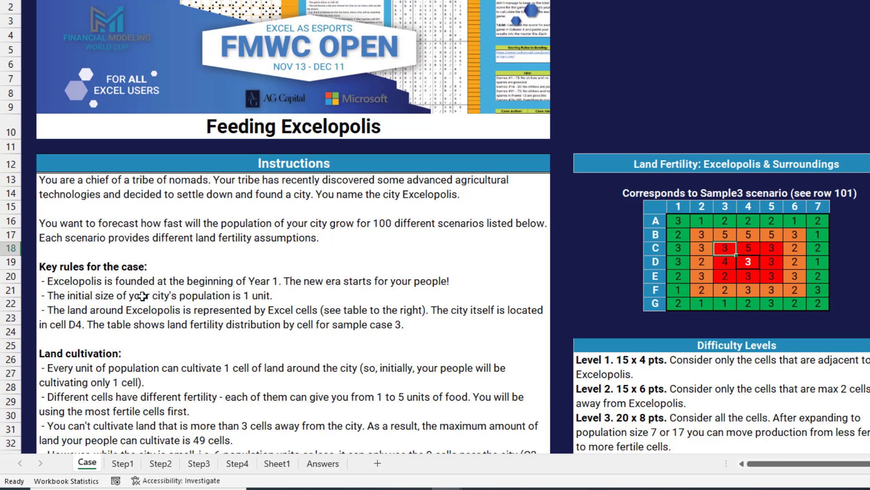
scroll(278, 232, down, 20)
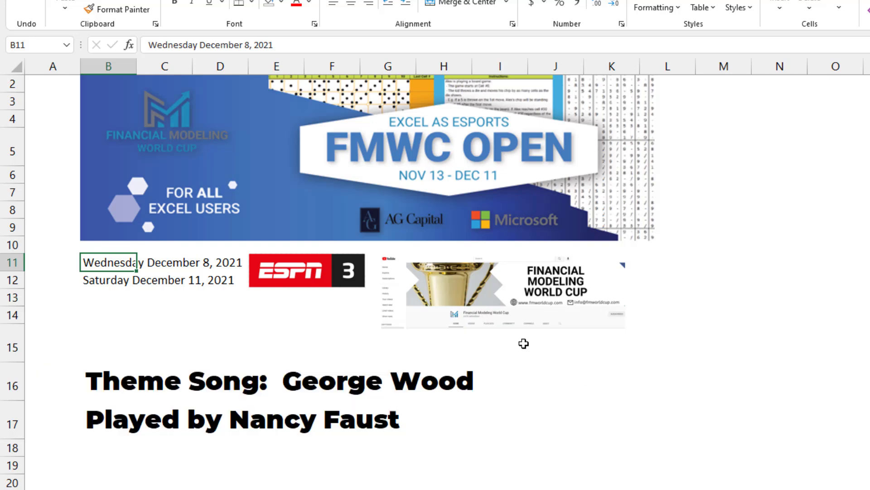
click(523, 320)
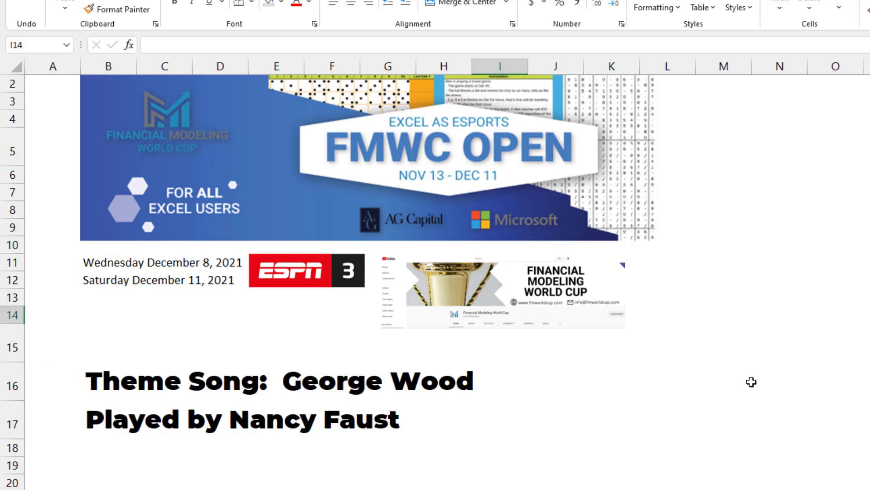